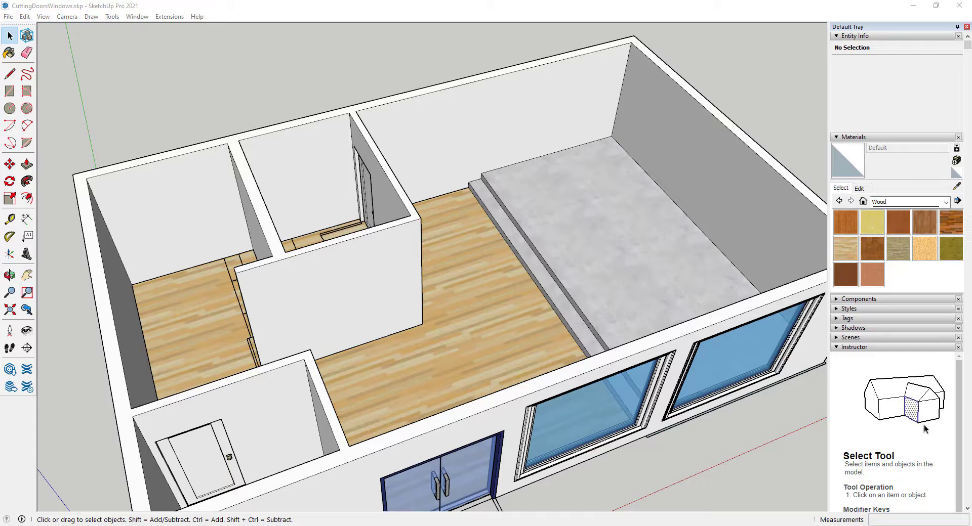
- Pick the Wood Floor Light material, then undo the accidental wood paint on the walls group
left_click(845, 248)
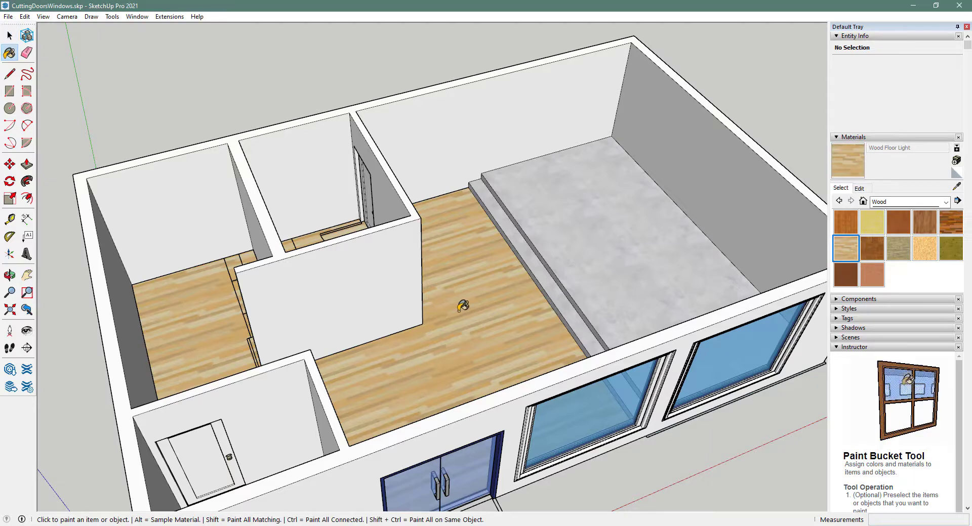
left_click(457, 306)
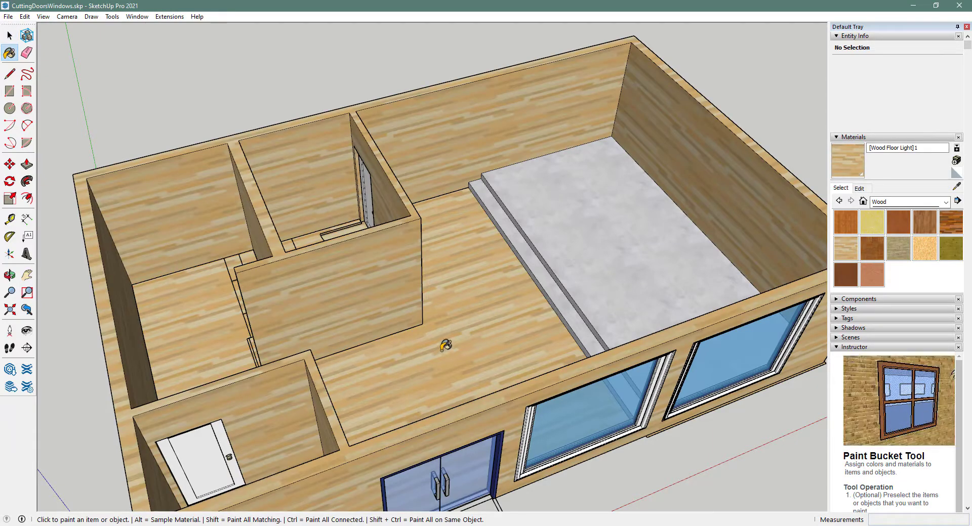
key("ctrl+z")
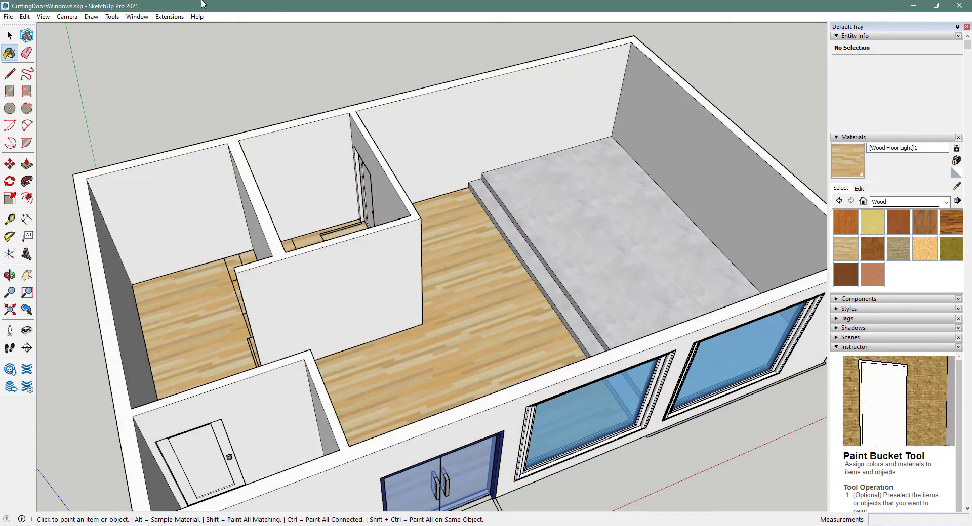
- Select the walls group and open it for editing with Edit Group
left_click(10, 35)
left_click(456, 129)
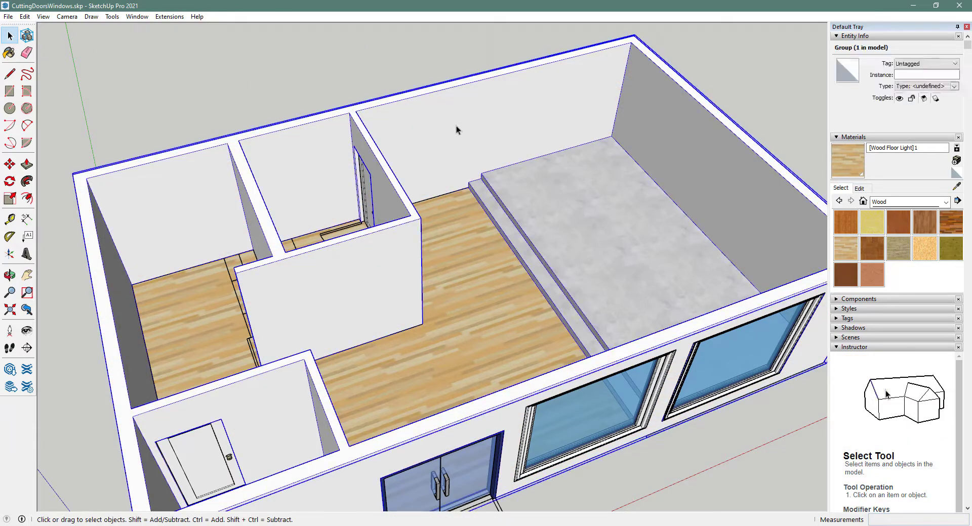
right_click(456, 130)
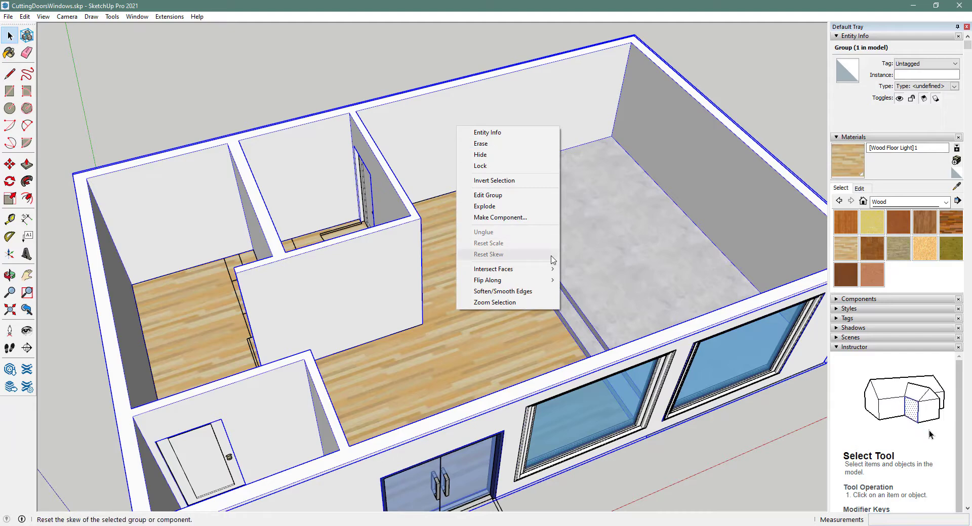
left_click(534, 196)
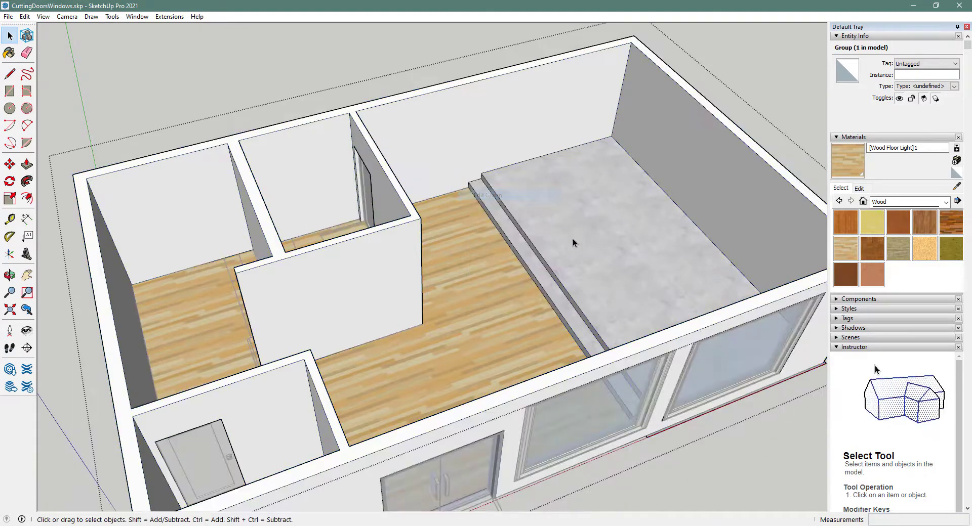
- Select the wall faces inside the group, clear the selection, and reactivate the Paint Bucket with Wood Floor Light
left_click(450, 134)
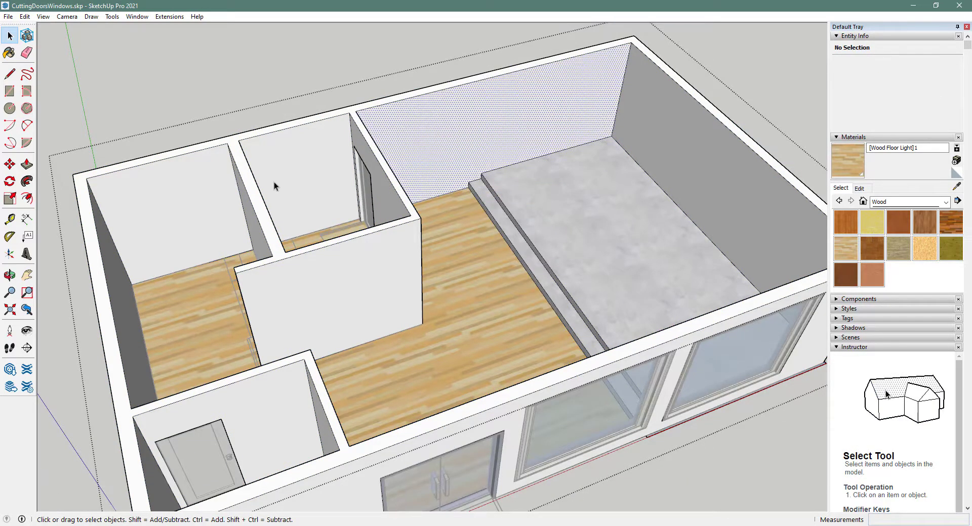
left_click(266, 181)
left_click(190, 195)
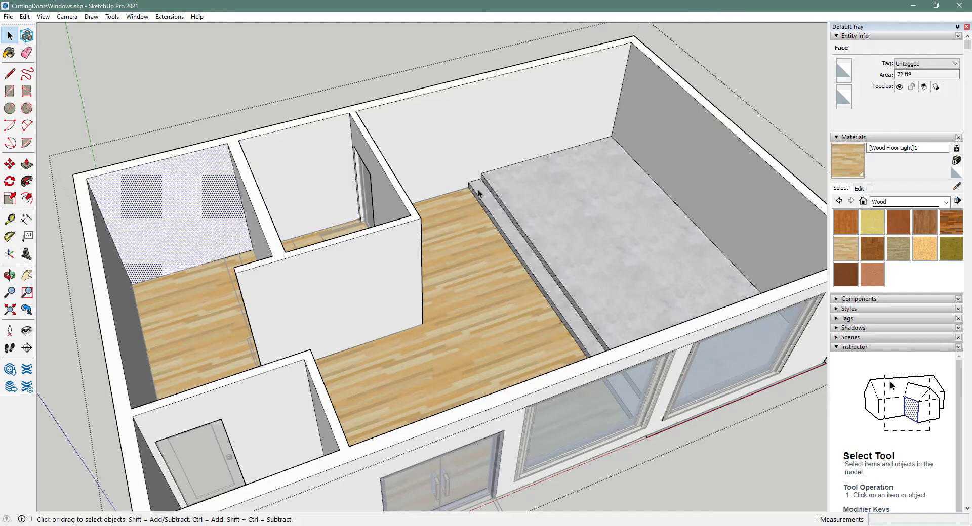
left_click(347, 91)
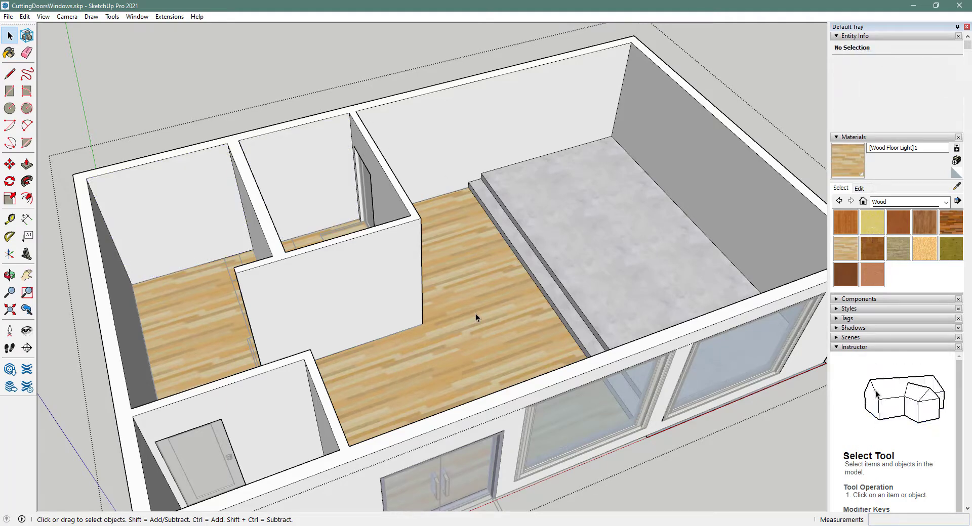
left_click(845, 248)
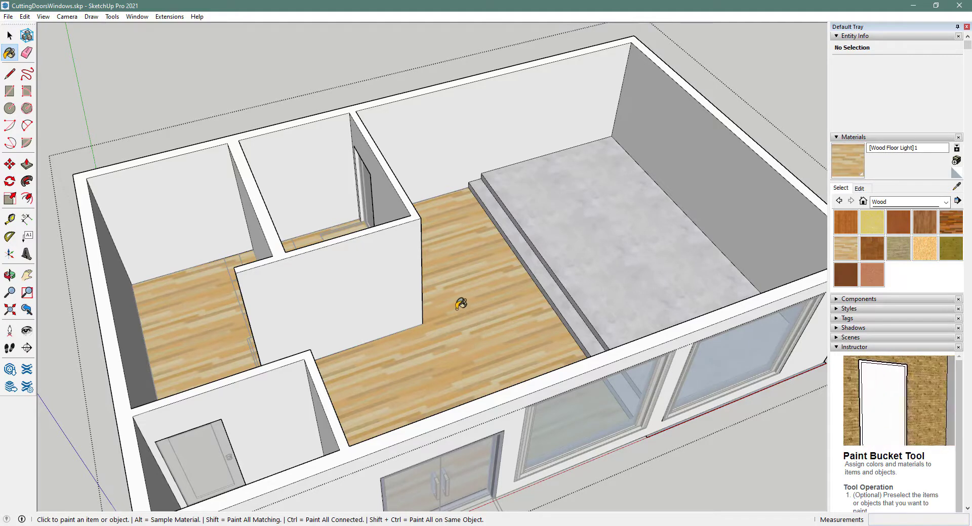
- Show Wood Floor Light's editing settings, trying the Color Wheel picker before settling on RGB (204, 176, 127)
left_click(860, 189)
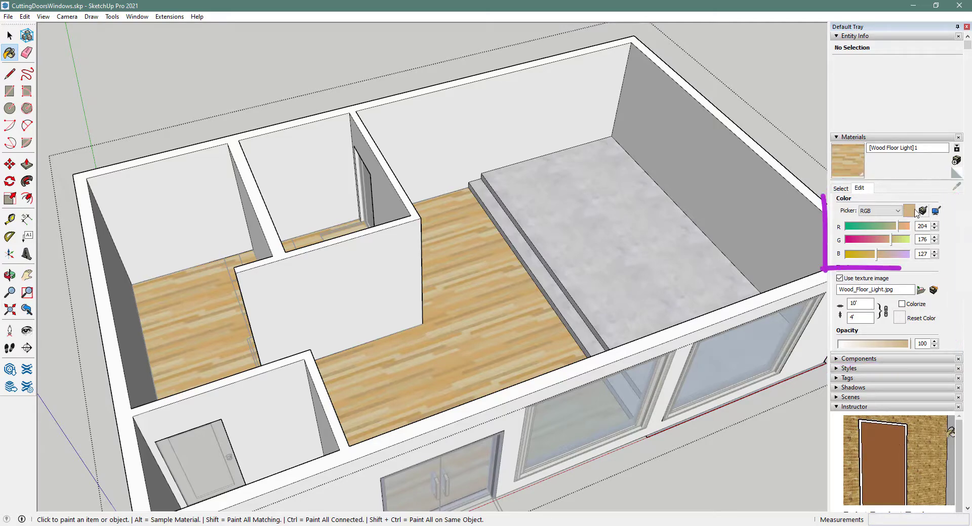
left_click(894, 210)
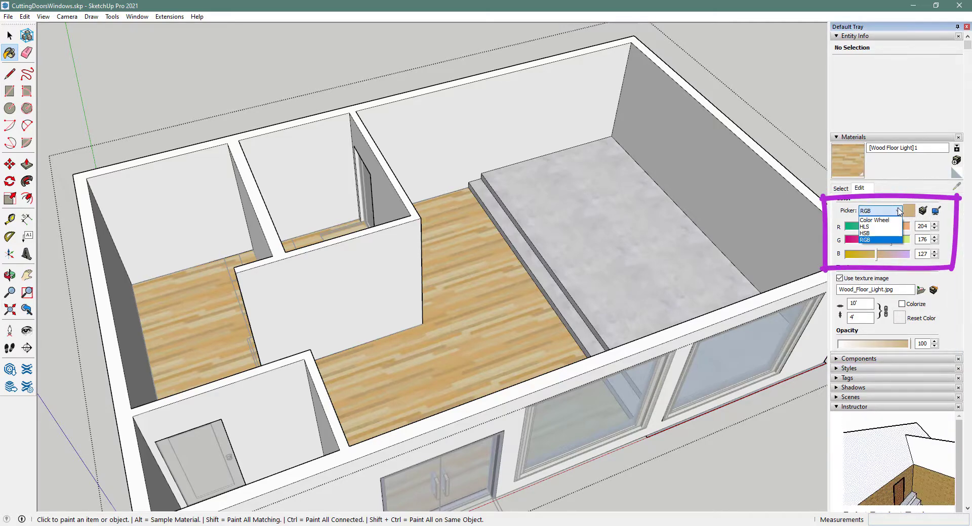
left_click(878, 219)
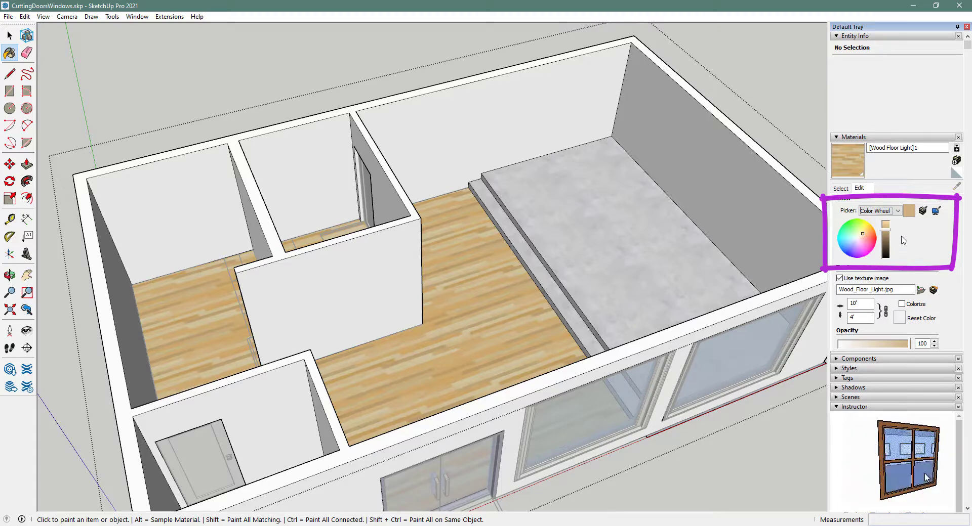
left_click(899, 211)
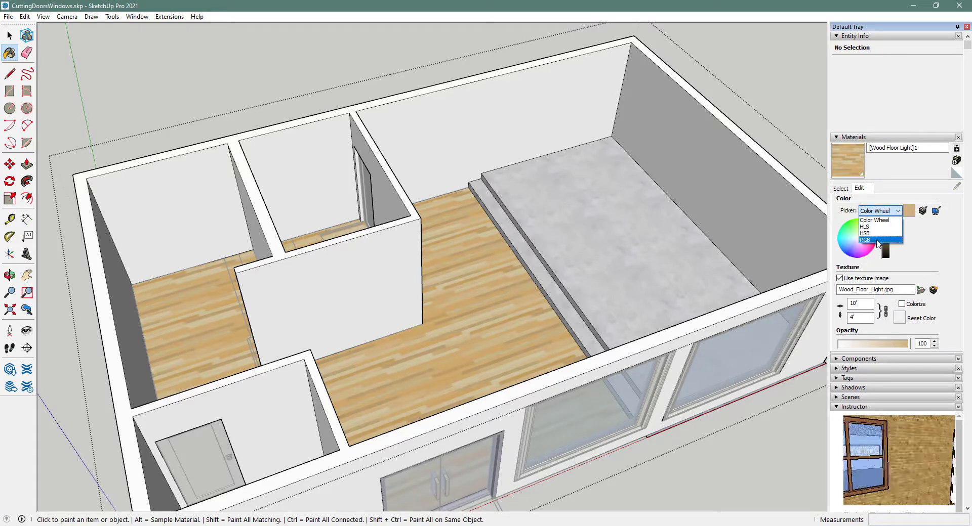
left_click(877, 232)
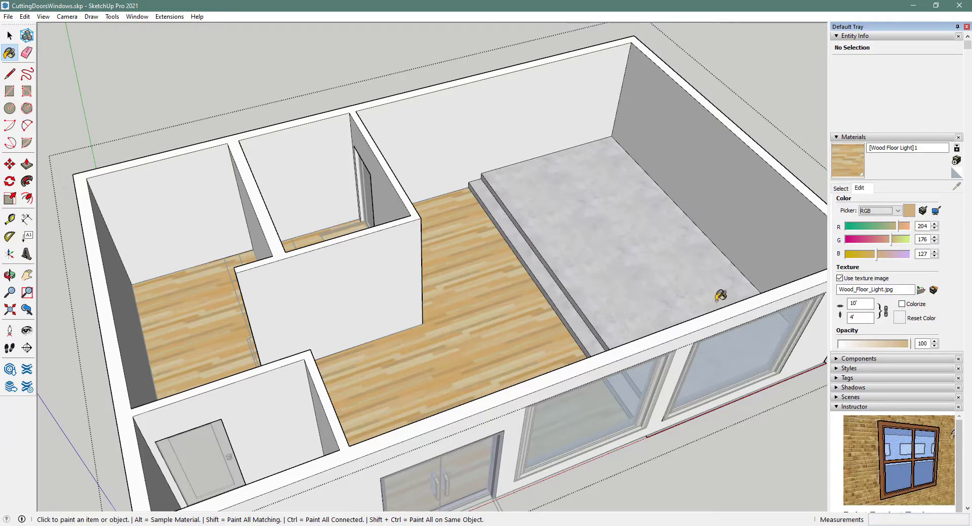
- Replace Wood Floor Light's red, green and blue colour values with 200 each
double_click(927, 226)
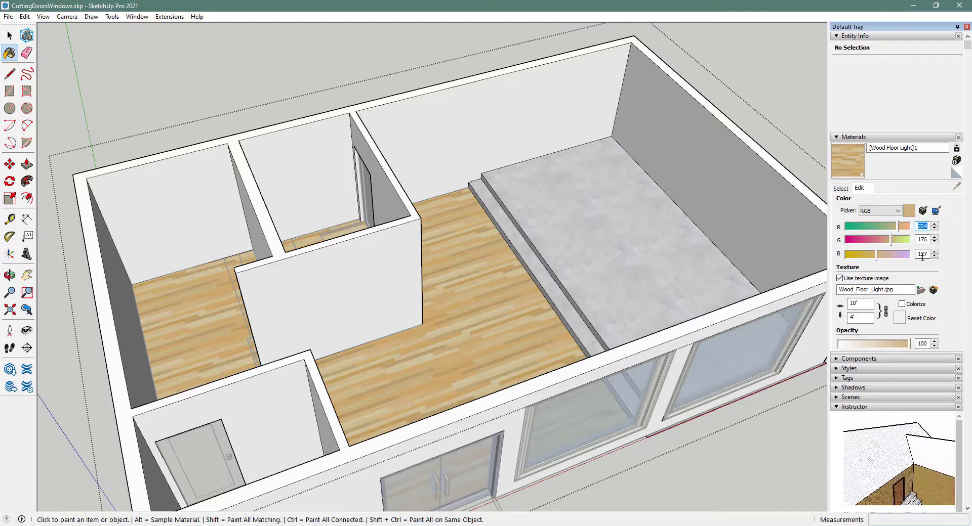
type("200")
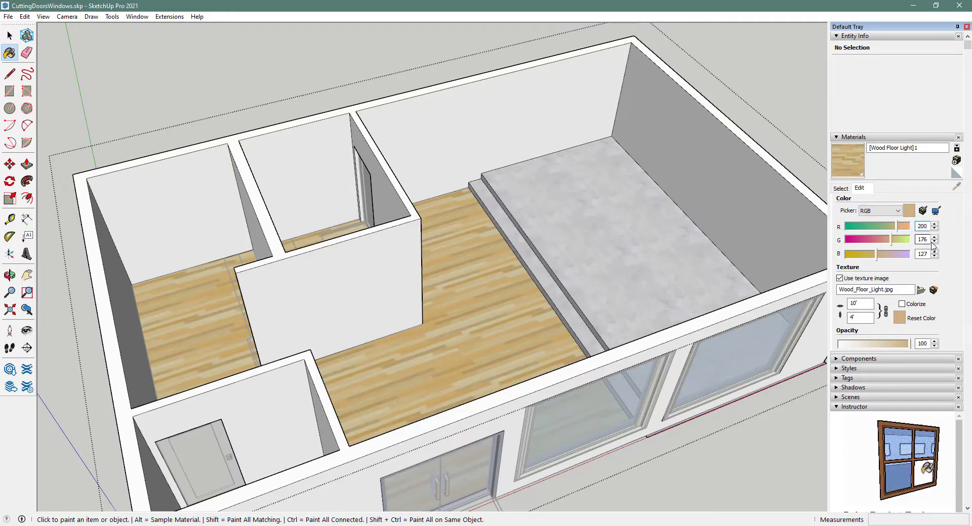
type("200")
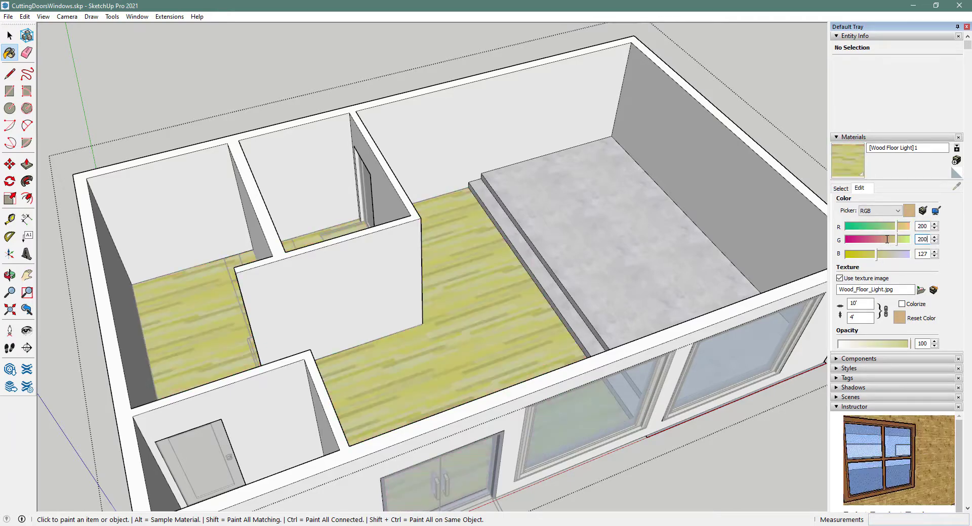
double_click(924, 254)
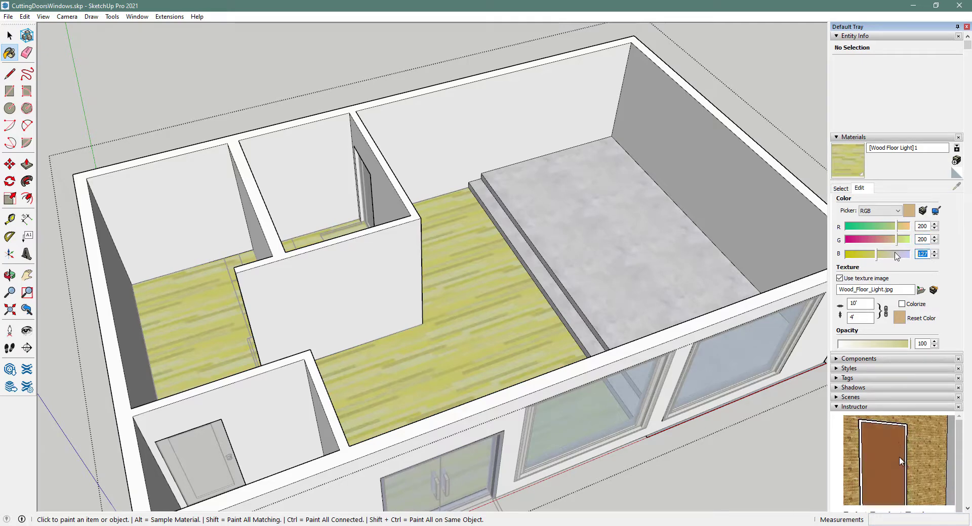
type("200")
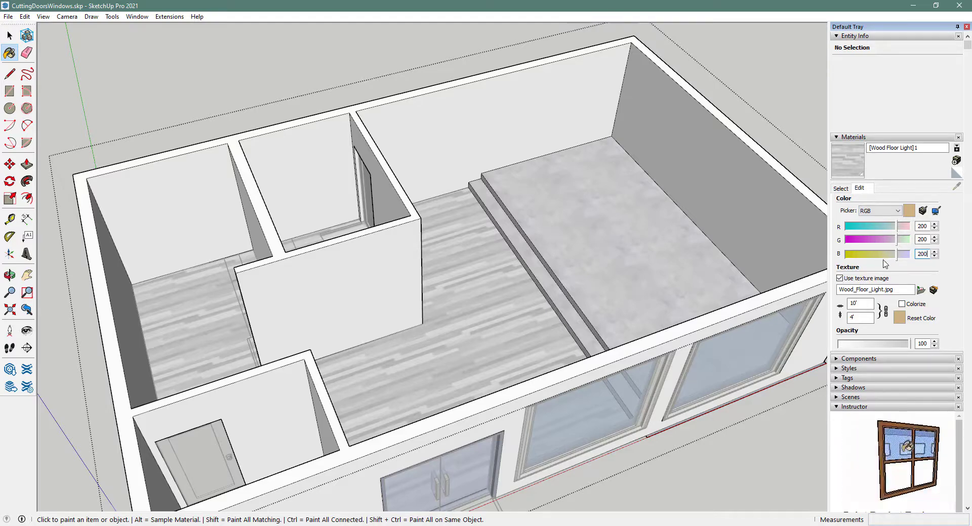
- Reset Wood Floor Light to its original wood colour, repaint the floor, and re-enter red and green as 200
left_click(900, 318)
left_click(516, 324)
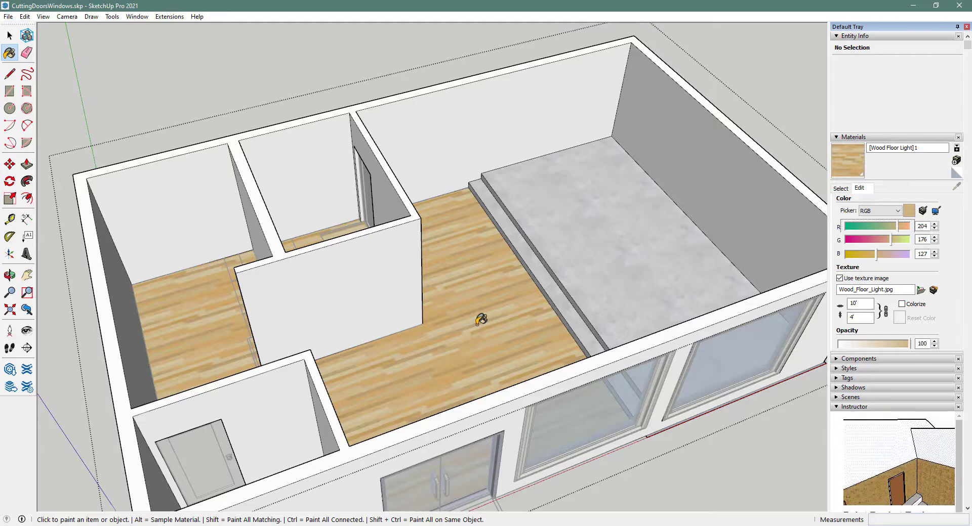
left_click_drag(928, 227, 909, 223)
type("200")
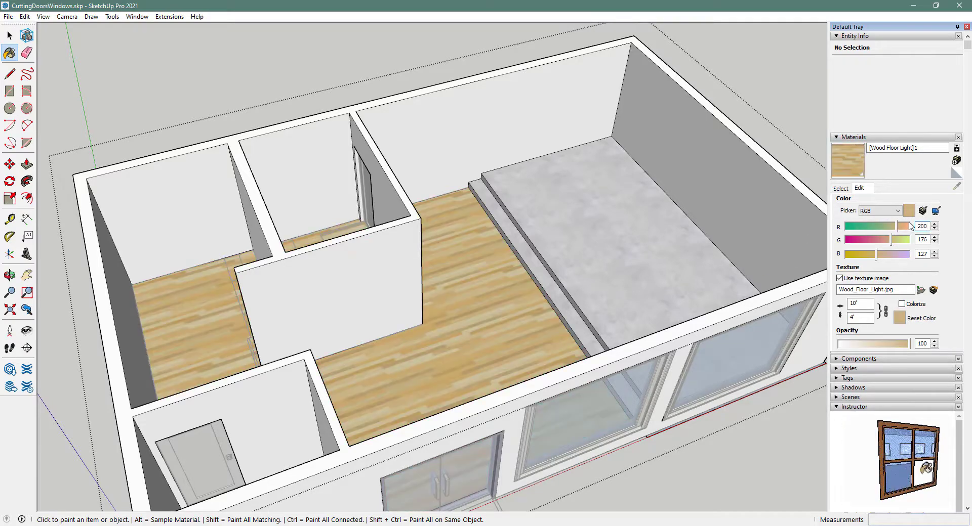
left_click_drag(927, 240, 893, 248)
type("200")
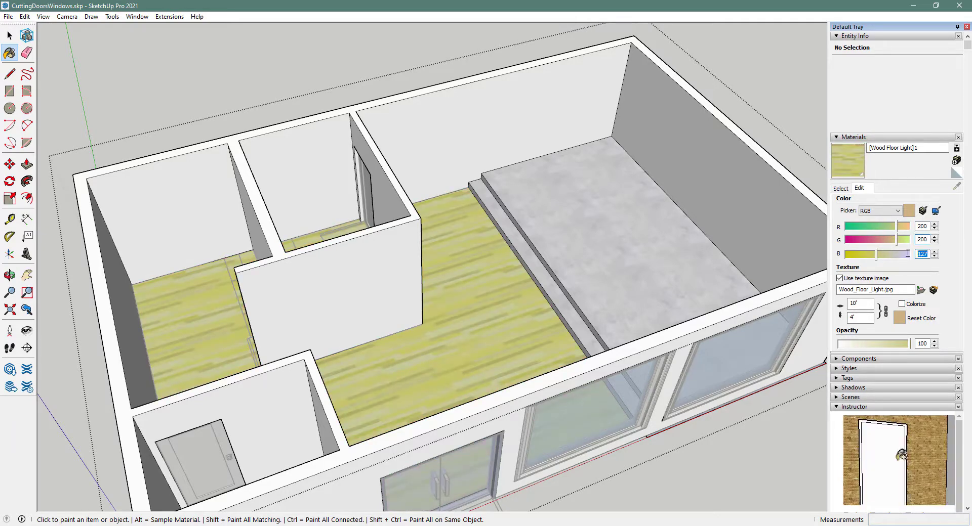
type("200")
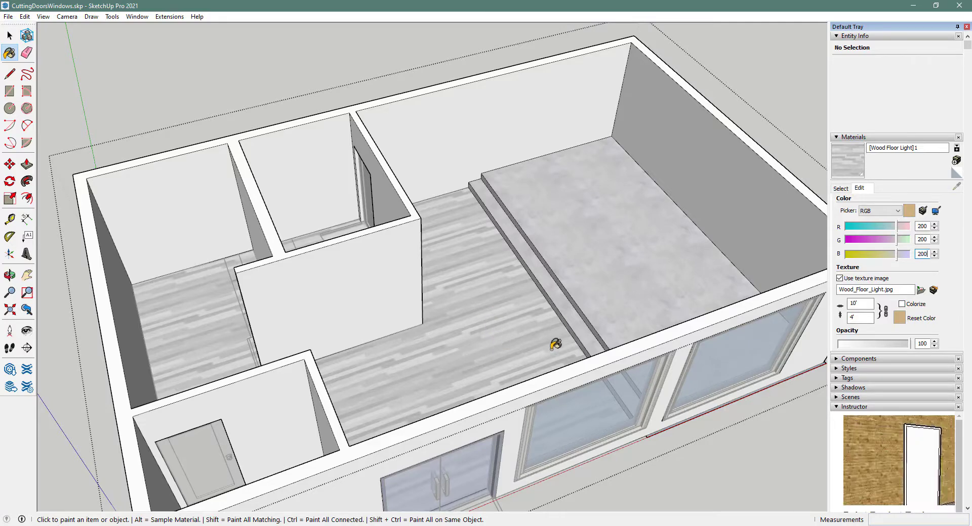
- Set the wood texture width to 20' and orbit to a more top-down view
double_click(861, 304)
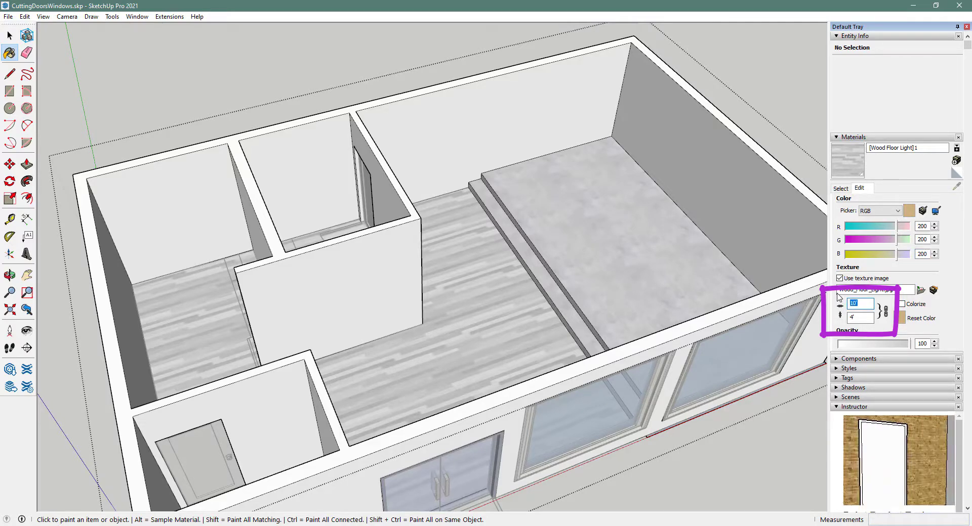
type("20'")
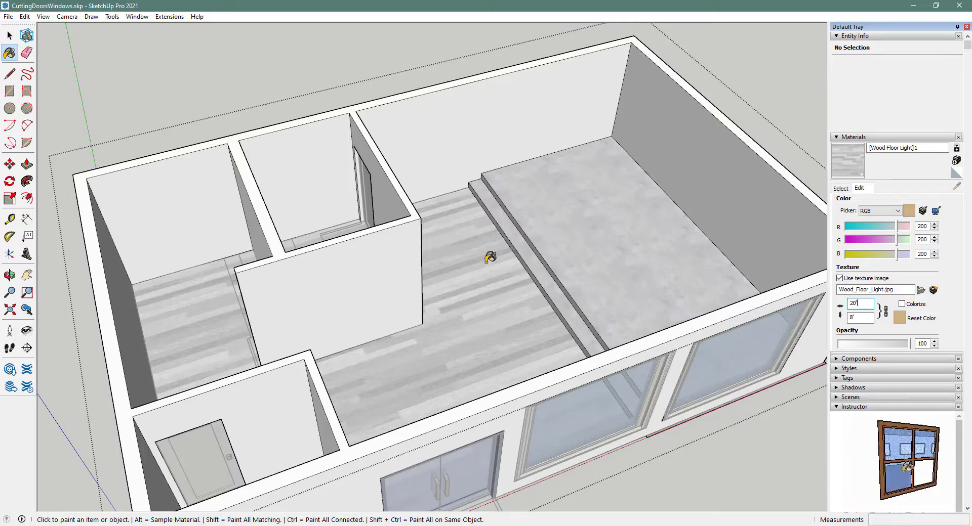
mouse_move(536, 351)
middle_mouse_down()
mouse_move(418, 487)
mouse_move(349, 486)
mouse_move(305, 457)
mouse_move(314, 412)
mouse_move(451, 381)
mouse_move(514, 351)
middle_mouse_up()
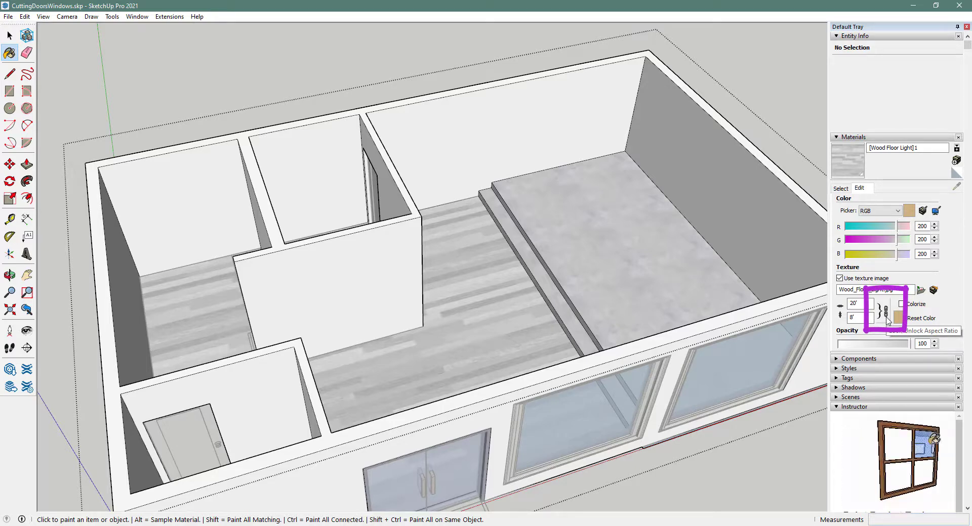
left_click(885, 312)
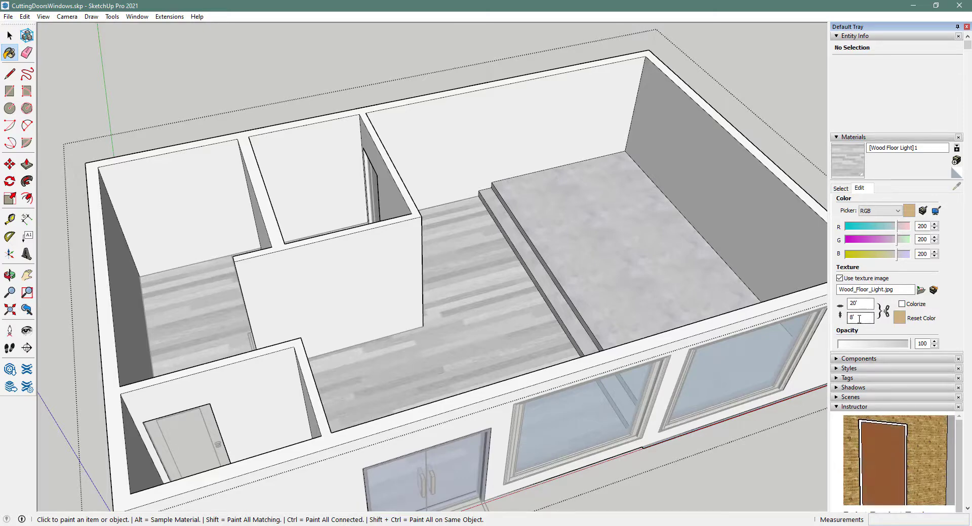
type("15")
key("Return")
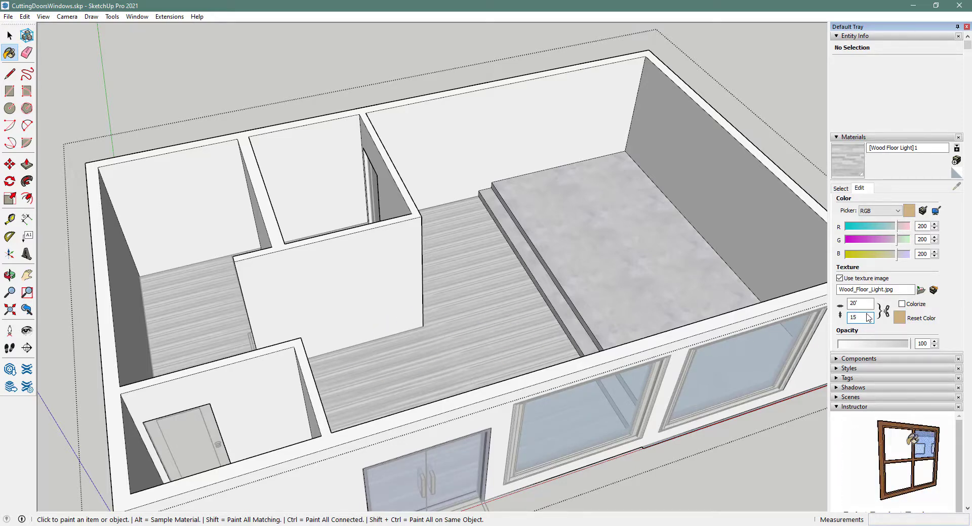
key("BackSpace")
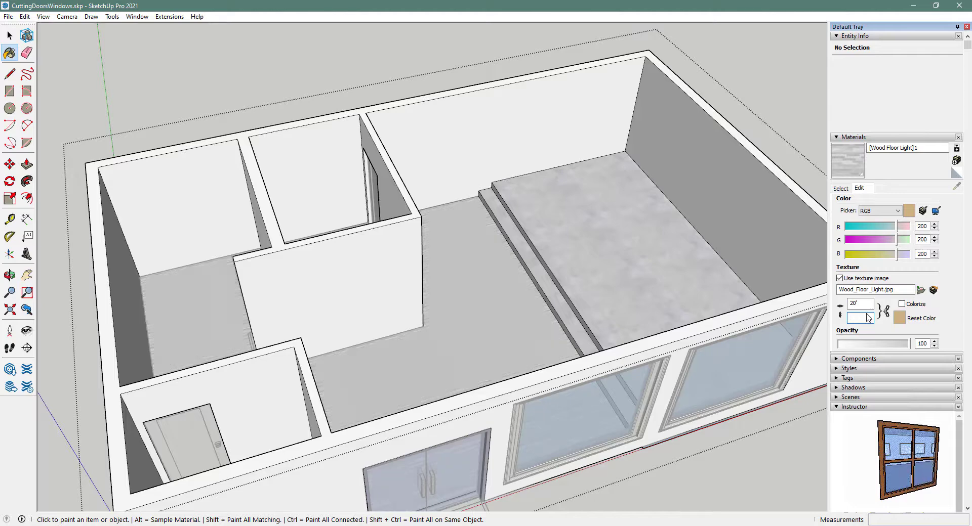
type("8")
key("Return")
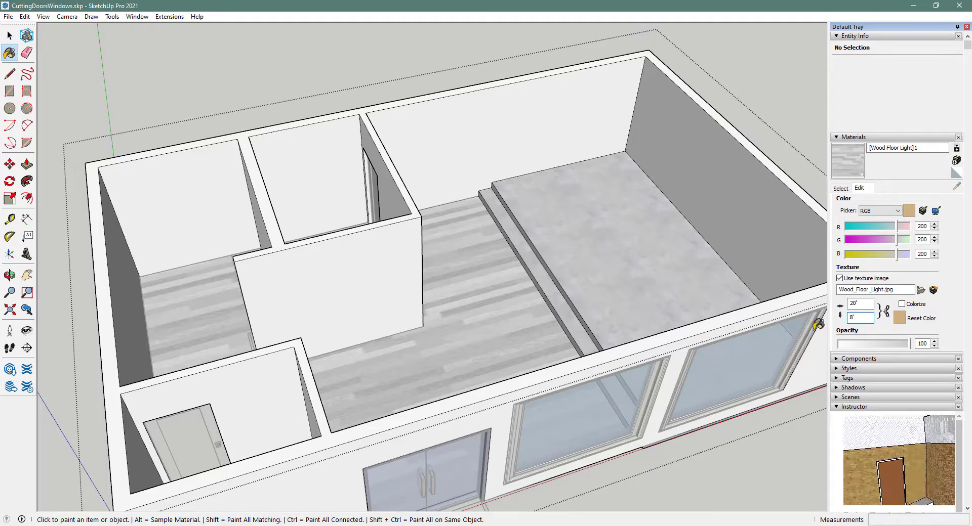
- Relink texture proportions, orbit toward the back walls, and switch to the Pattern.jpg folder in File Explorer
left_click(885, 311)
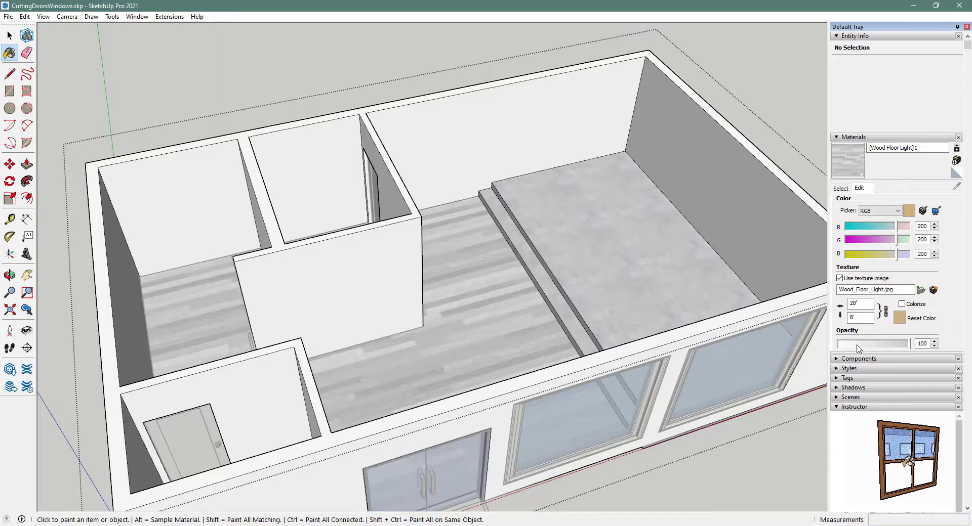
middle_click_drag(810, 334, 635, 281)
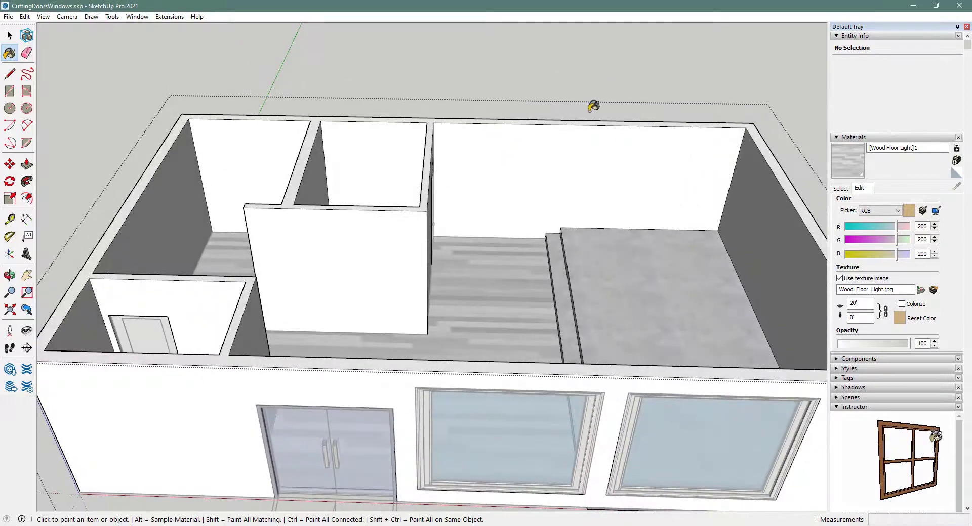
scroll(564, 150, "up", 2)
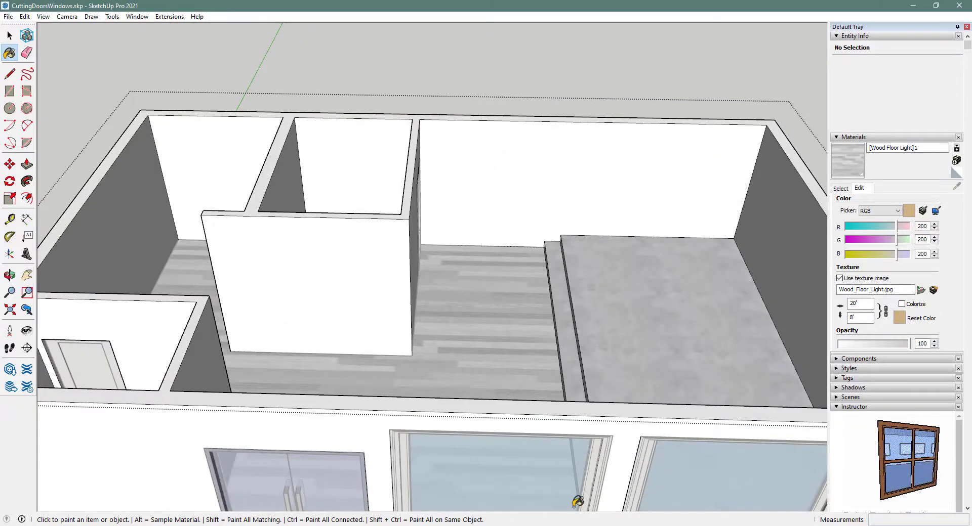
mouse_move(577, 503)
middle_mouse_down()
mouse_move(583, 320)
mouse_move(571, 290)
mouse_move(523, 295)
mouse_move(587, 297)
middle_mouse_up()
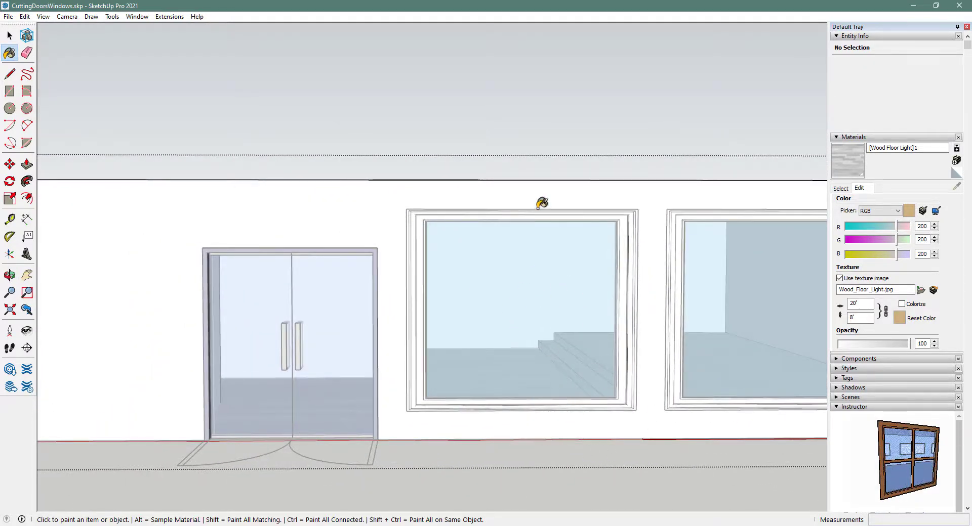
mouse_move(519, 297)
middle_mouse_down()
mouse_move(510, 462)
mouse_move(481, 463)
middle_mouse_up()
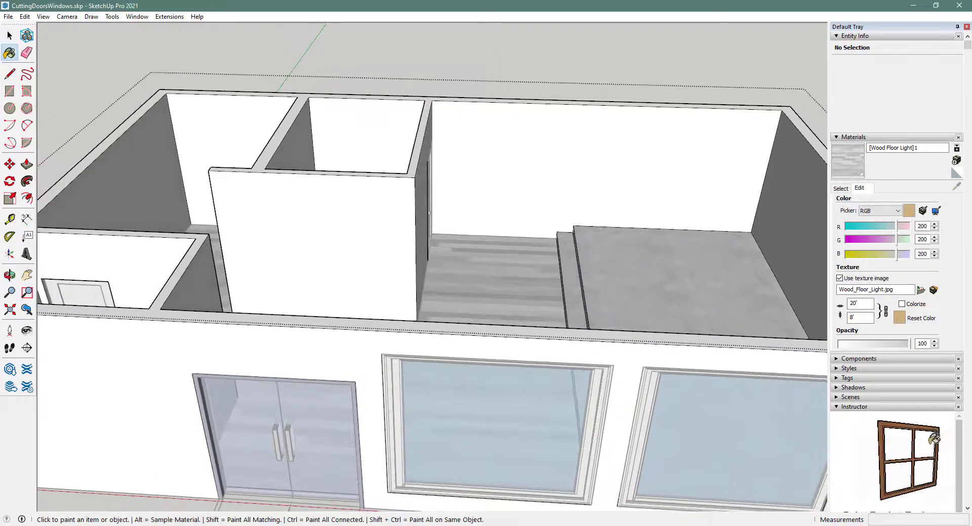
key("alt+Tab")
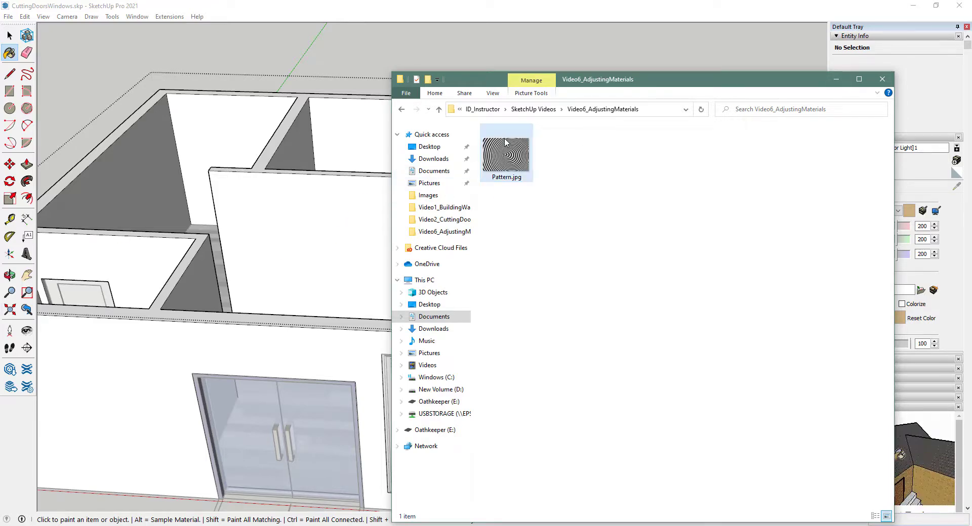
- Minimize the File Explorer window to bring the SketchUp model back
left_click(835, 81)
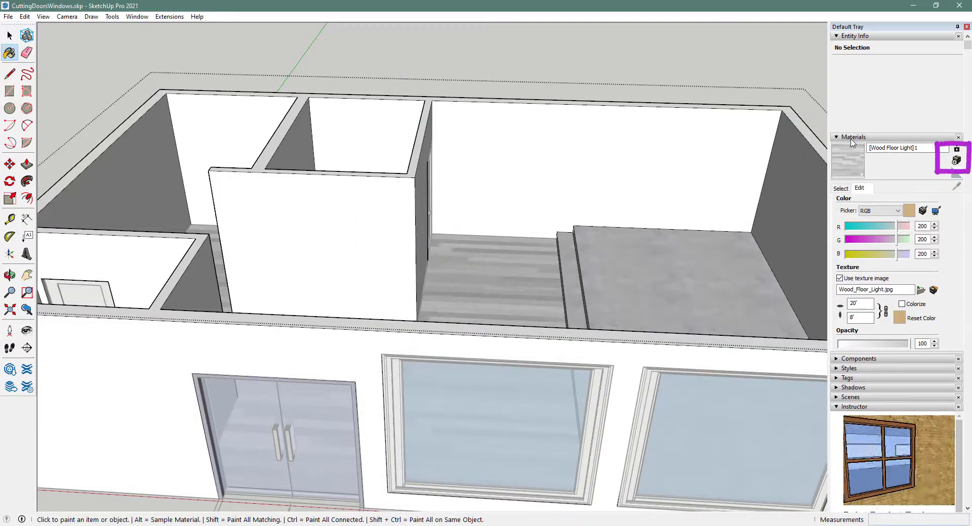
- Create a new material and replace its default name with 'Optical Illusion'
left_click(955, 160)
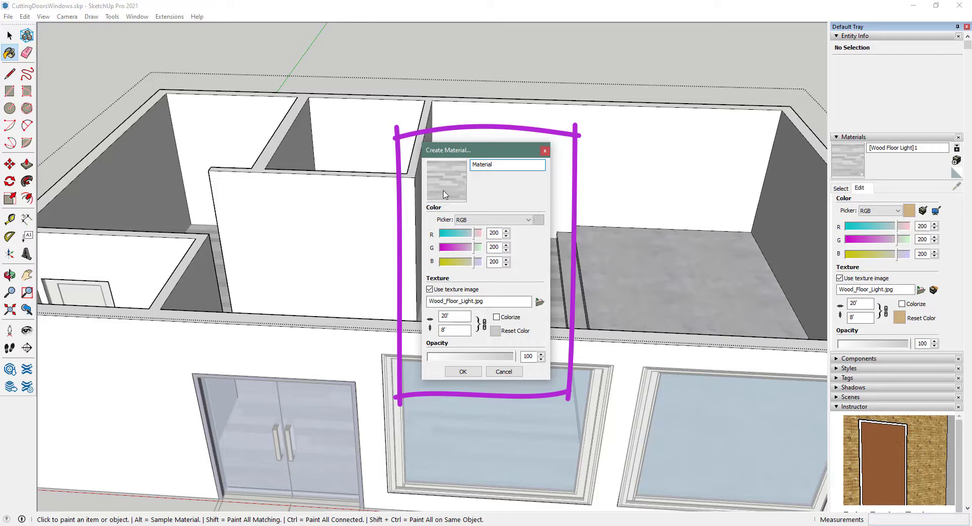
double_click(500, 166)
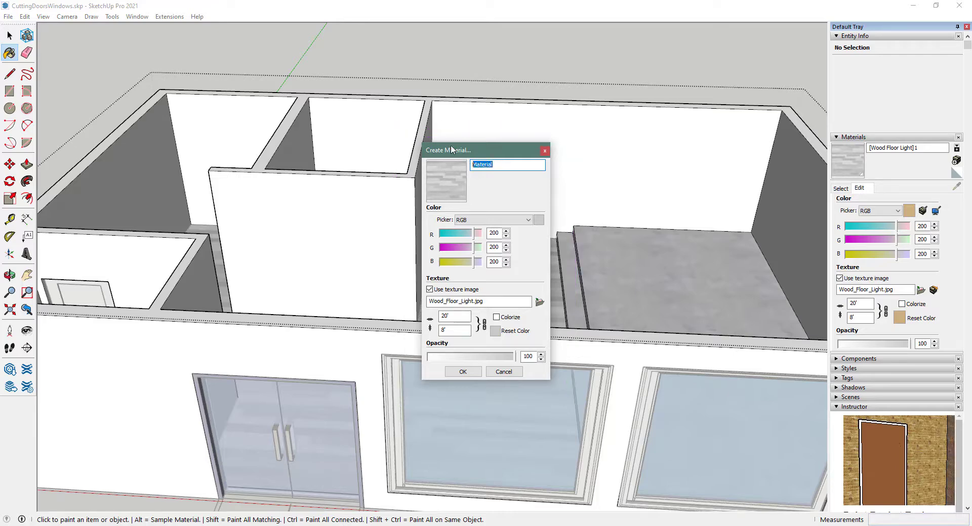
type("Optical Illusion")
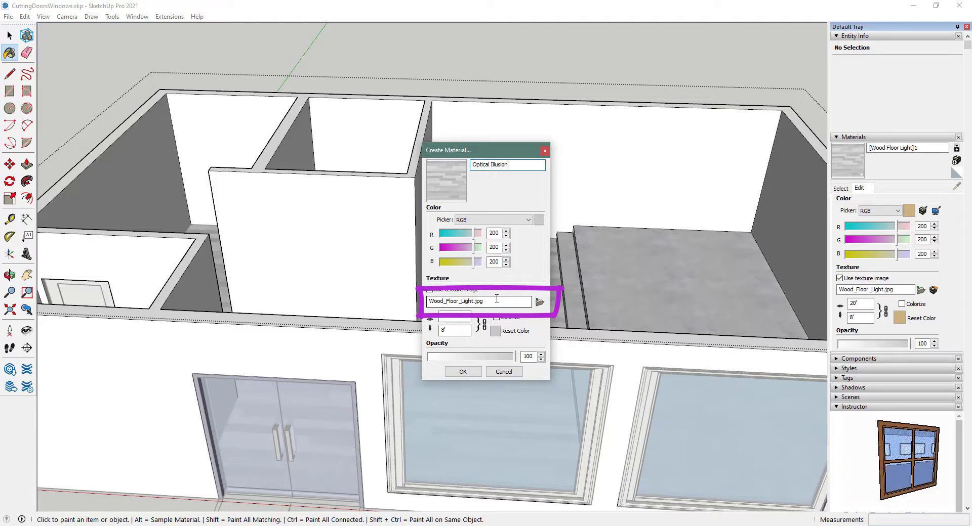
- Load Pattern.jpg as the Optical Illusion texture and confirm the new material
left_click(539, 303)
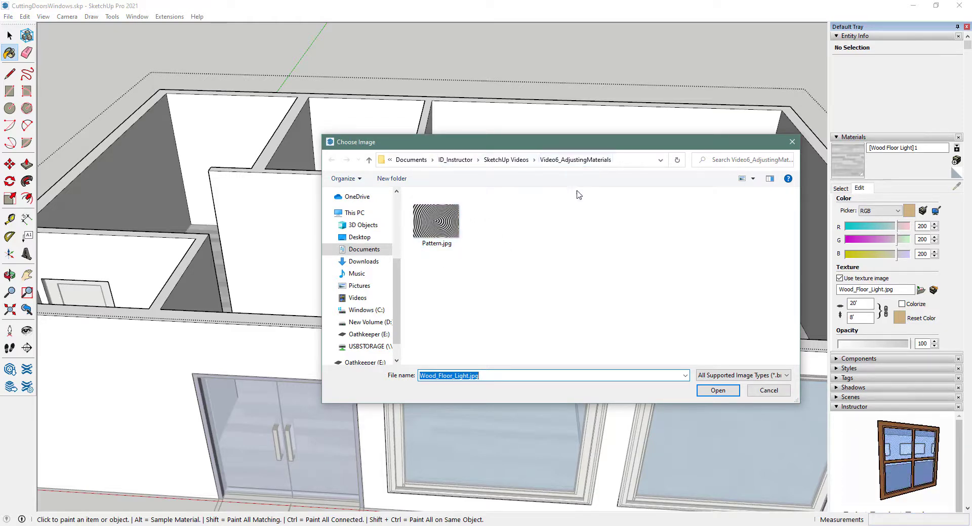
left_click(438, 227)
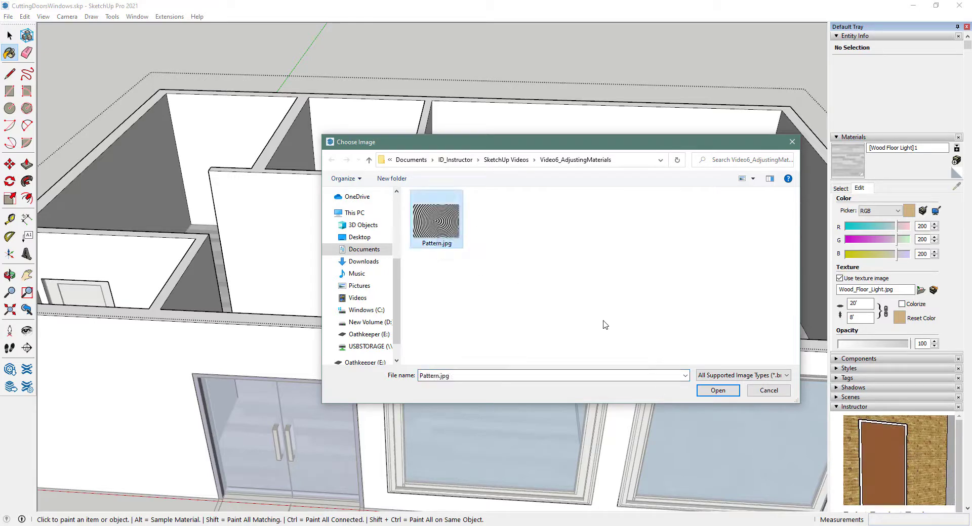
left_click(717, 390)
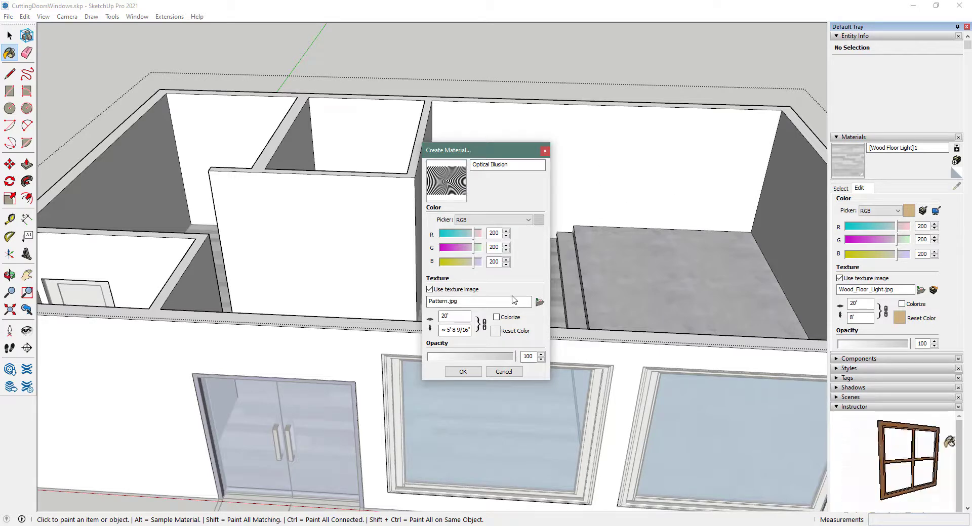
left_click(463, 372)
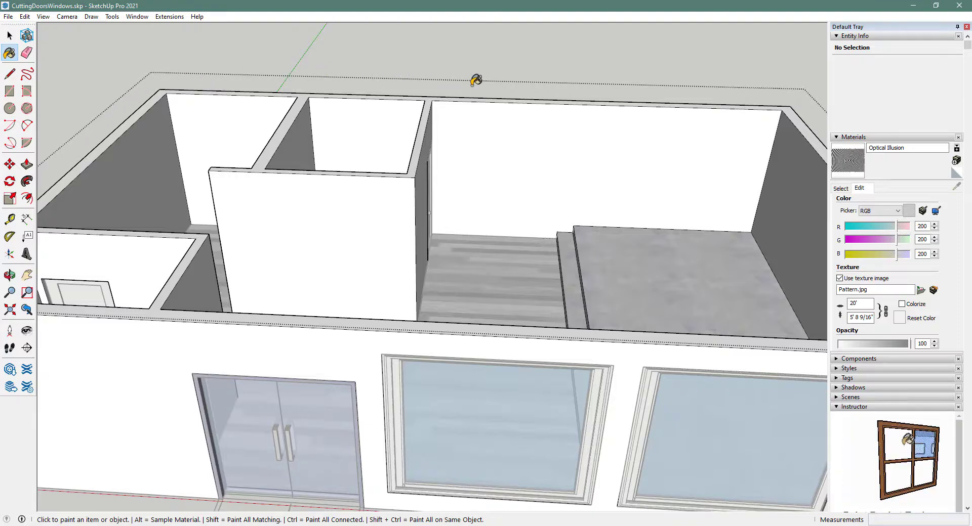
- Apply the black-and-white Optical Illusion material to the room's back wall face
left_click(564, 158)
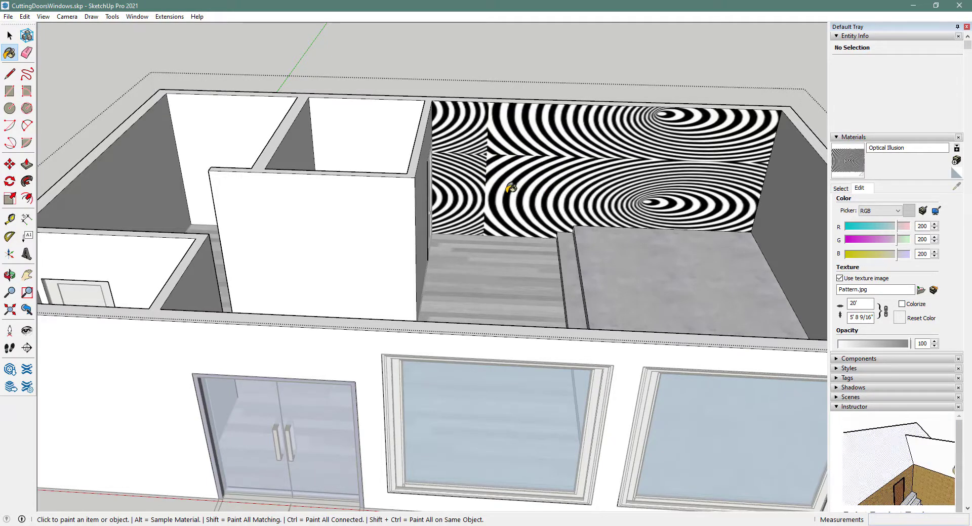
- Reposition the Optical Illusion texture upward on the back wall with Texture > Position
right_click(536, 175)
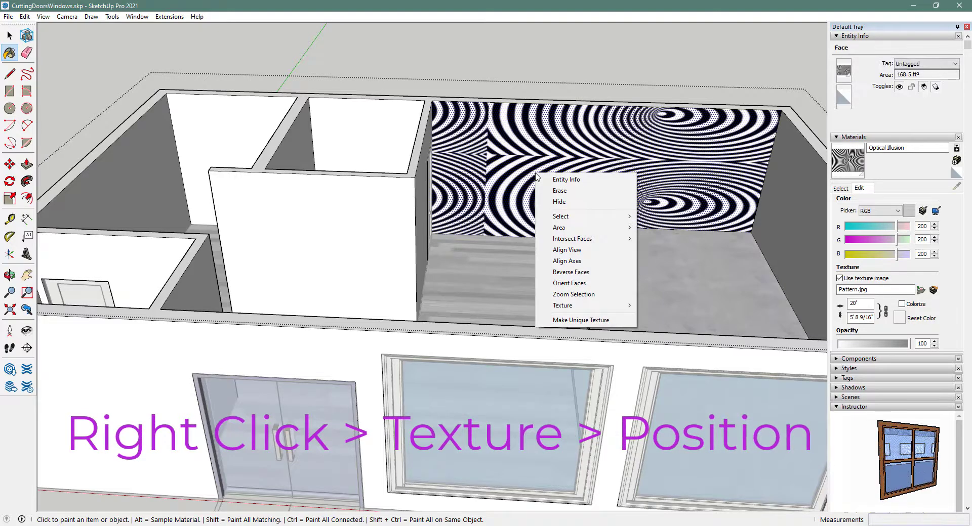
mouse_move(595, 310)
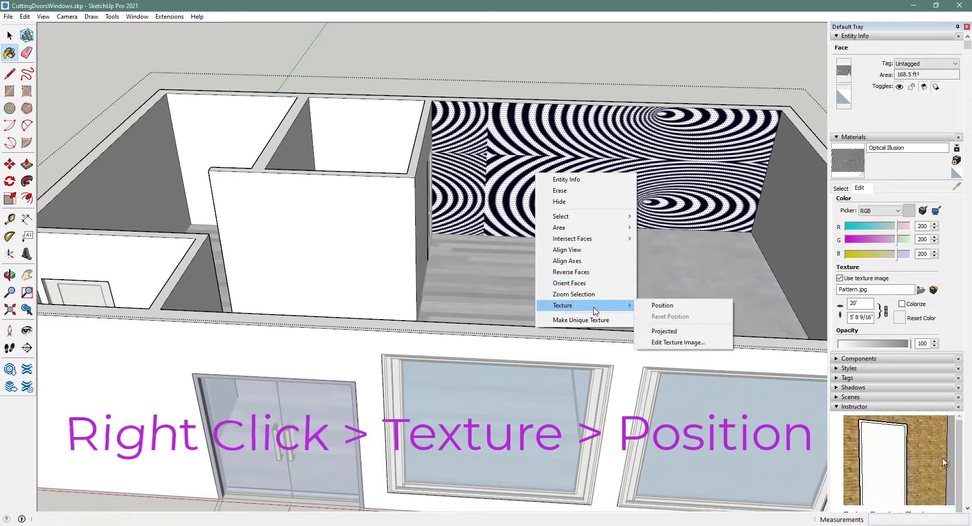
left_click(676, 308)
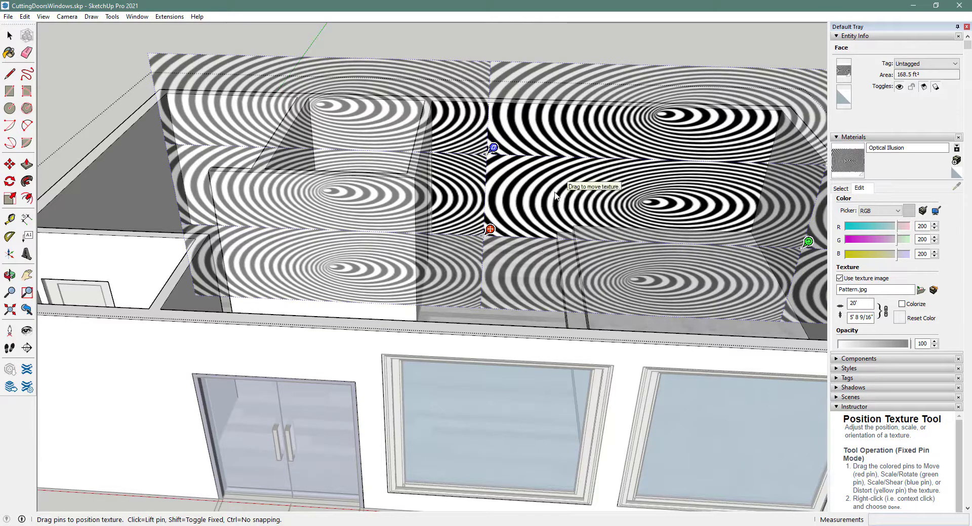
left_click_drag(556, 192, 487, 152)
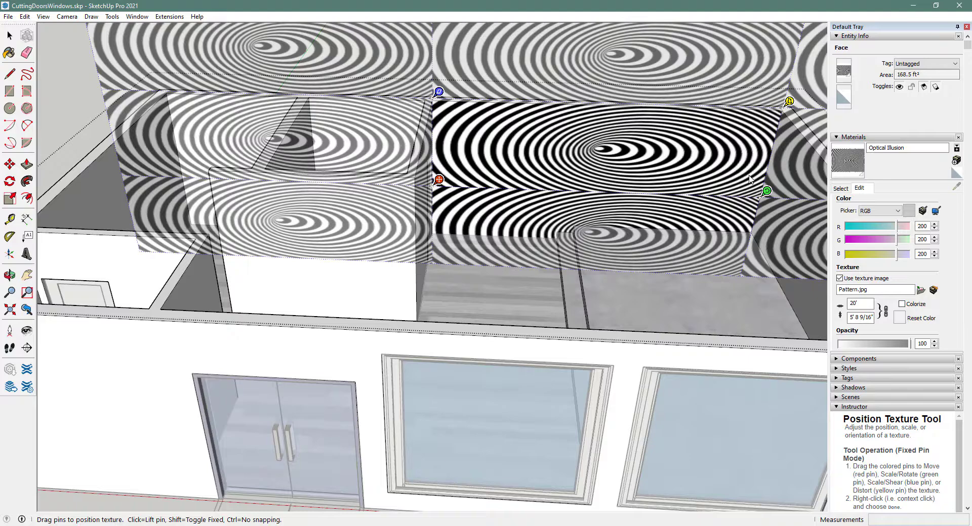
left_click(73, 90)
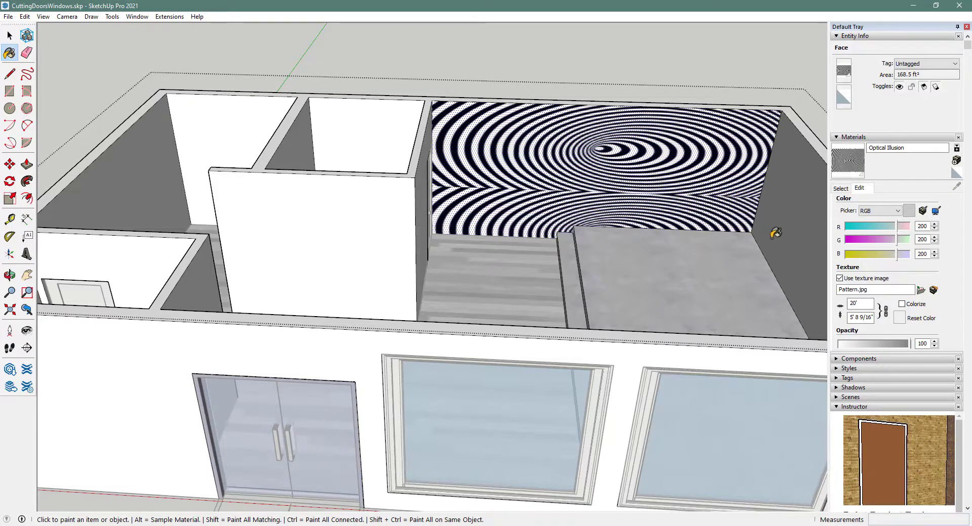
- Set the texture width to 30' and shift the swirl left and down on the back wall
double_click(864, 303)
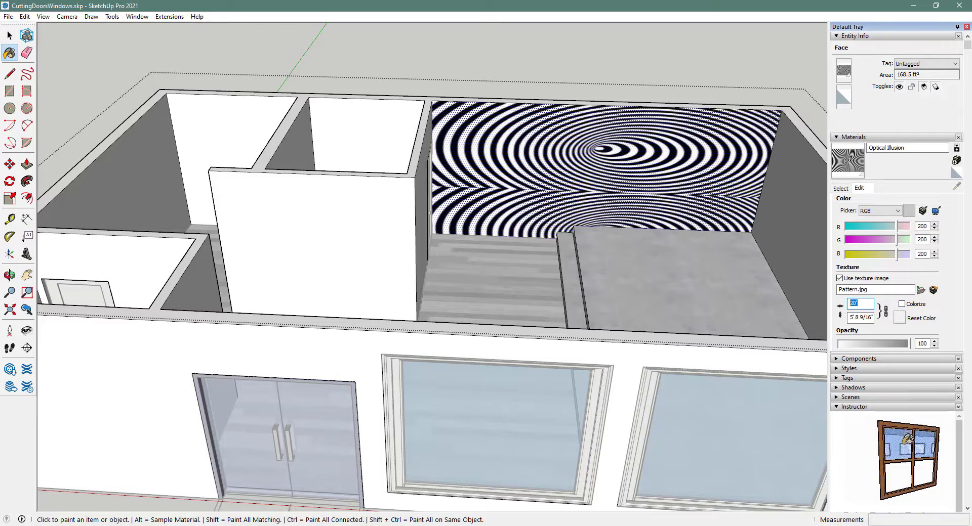
type("30")
key("Return")
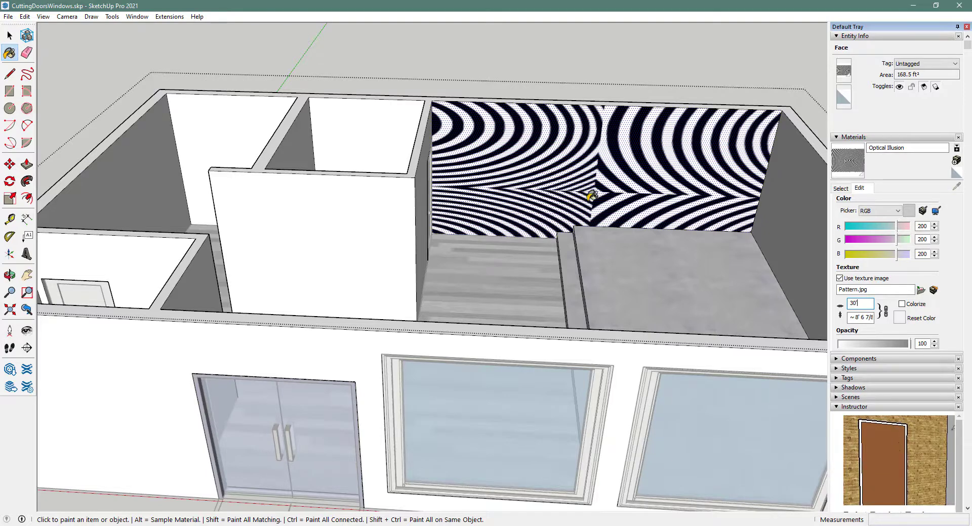
right_click(610, 179)
mouse_move(673, 313)
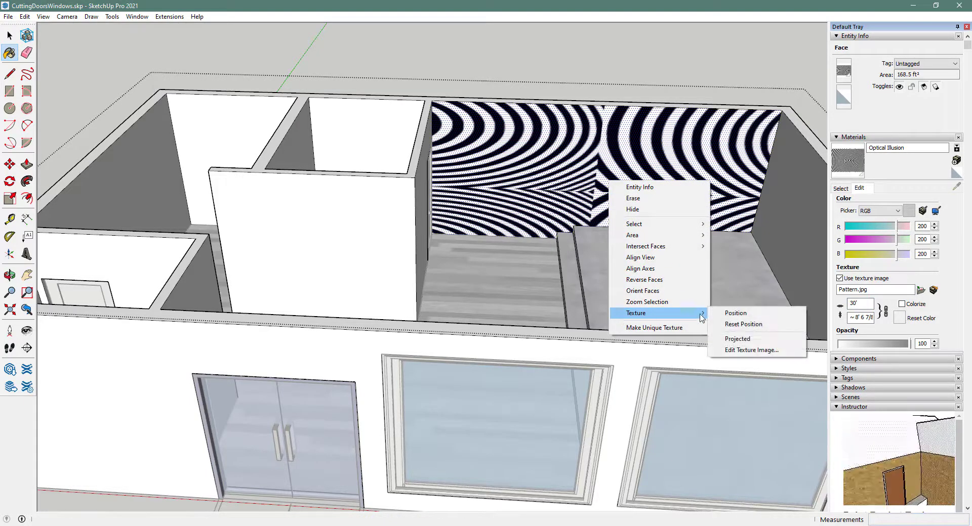
left_click(742, 314)
left_click_drag(660, 180, 497, 214)
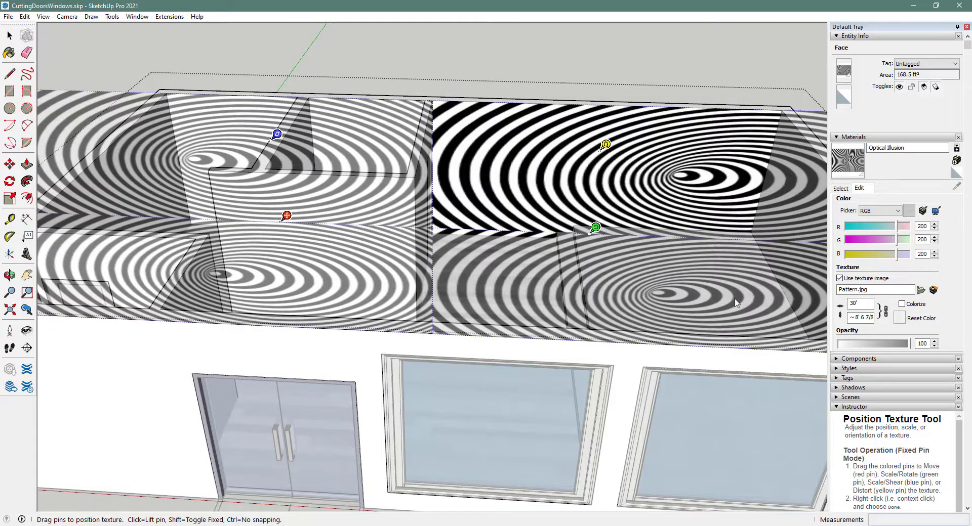
- Enlarge the Optical Illusion texture width to 35' (10' high)
left_click(866, 301)
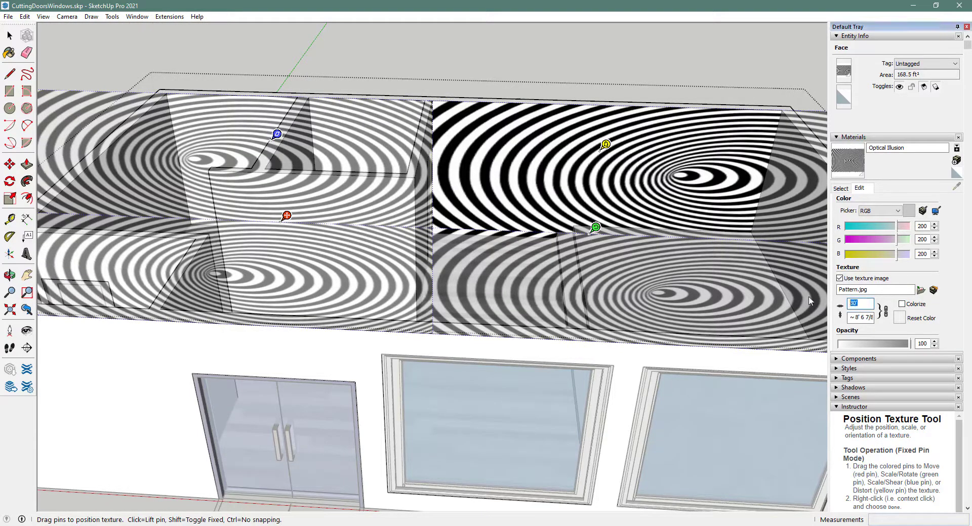
type("35")
key("Return")
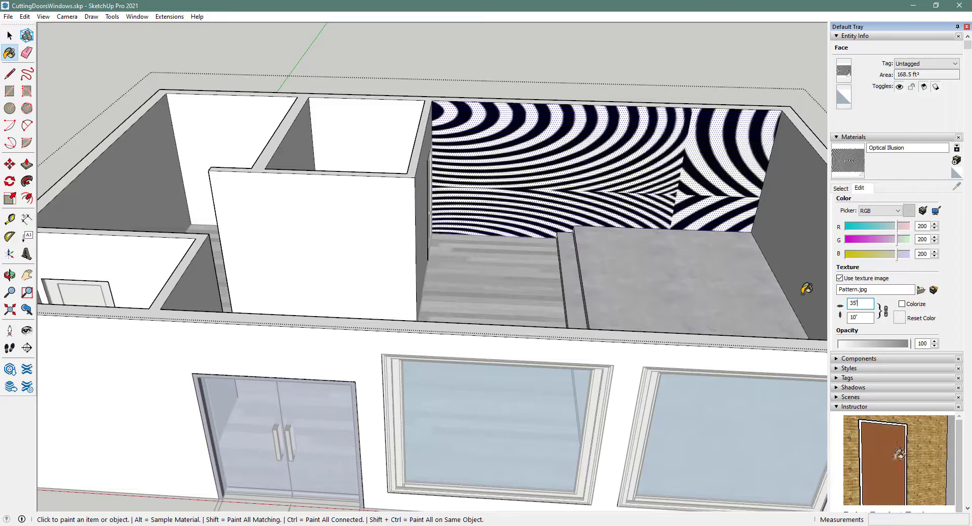
key("space")
right_click(550, 164)
- Drag the enlarged swirl down and right so its ring centre sits left of the wall's middle
mouse_move(582, 294)
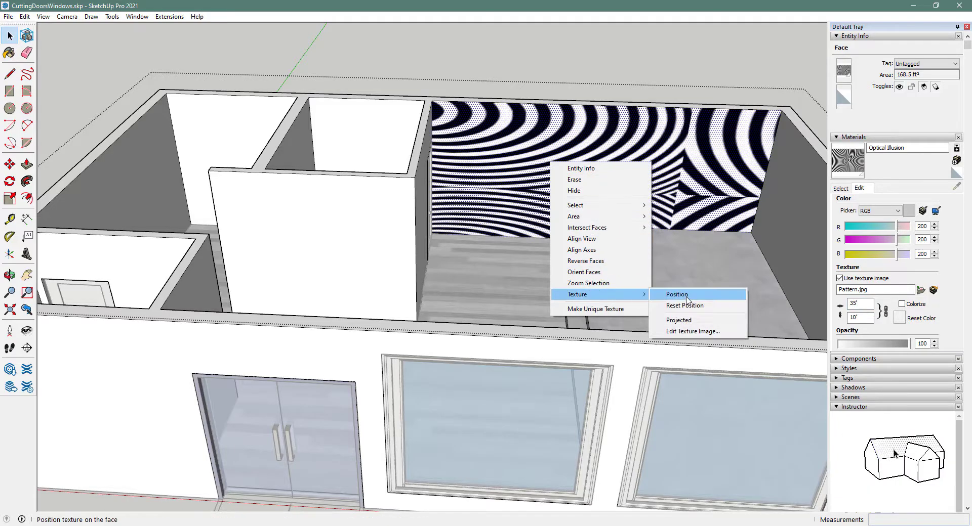
left_click(670, 294)
left_click_drag(538, 170, 648, 229)
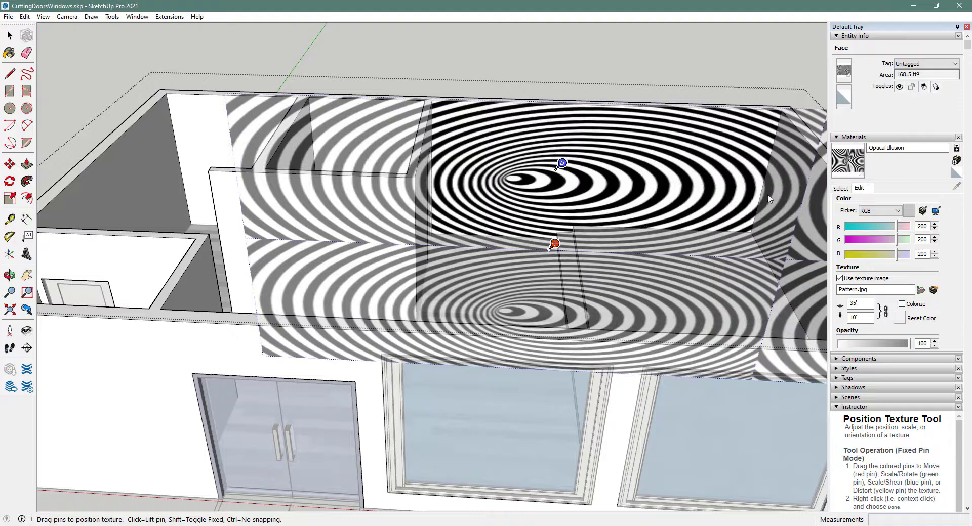
left_click(703, 74)
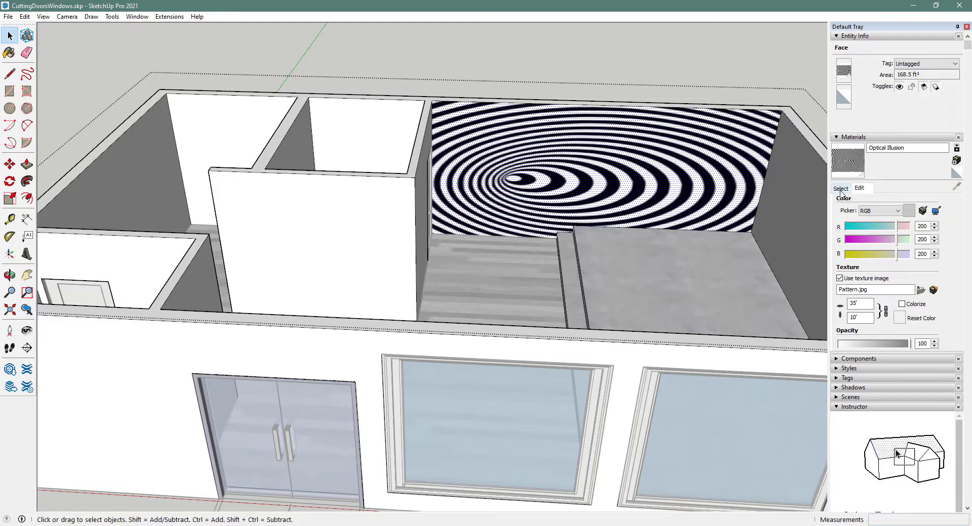
- Show the In Model materials collection and scroll its swatches to find Optical Illusion
left_click(840, 190)
left_click(945, 203)
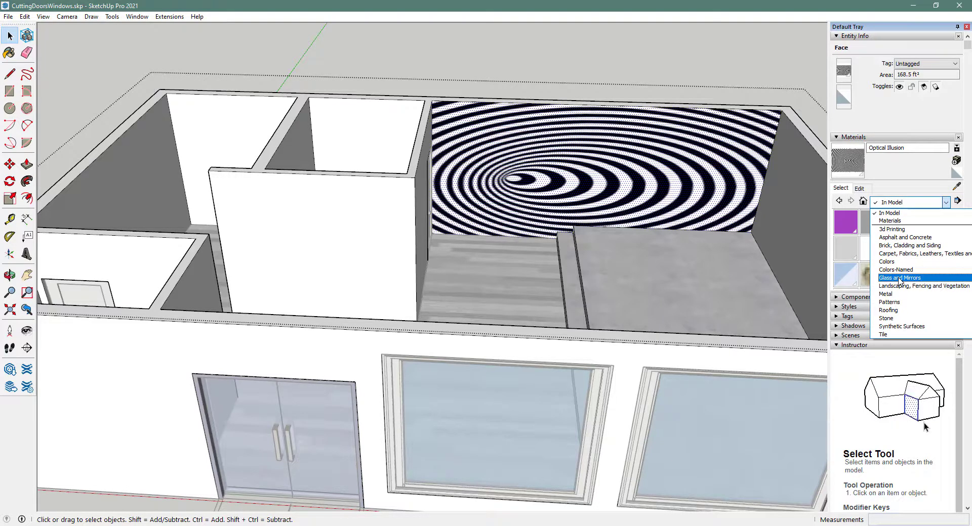
left_click(901, 214)
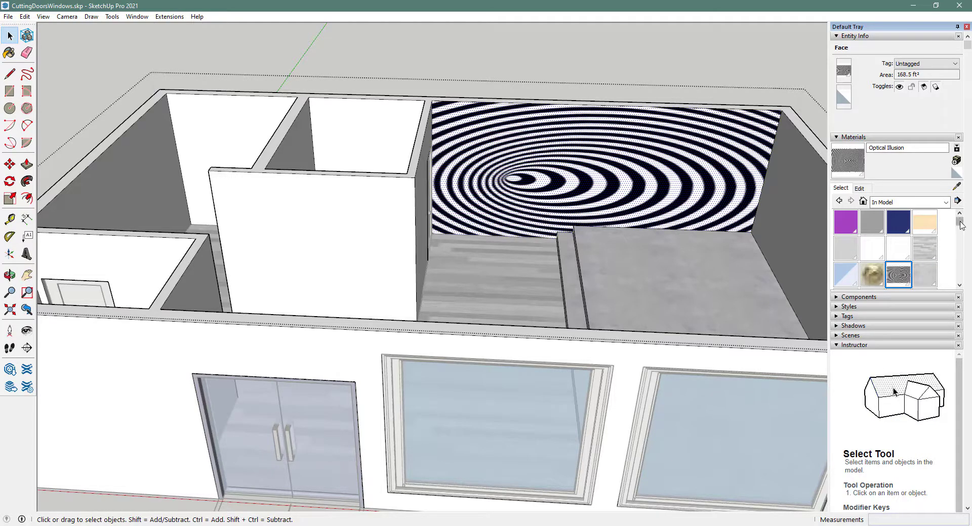
left_click_drag(961, 225, 961, 284)
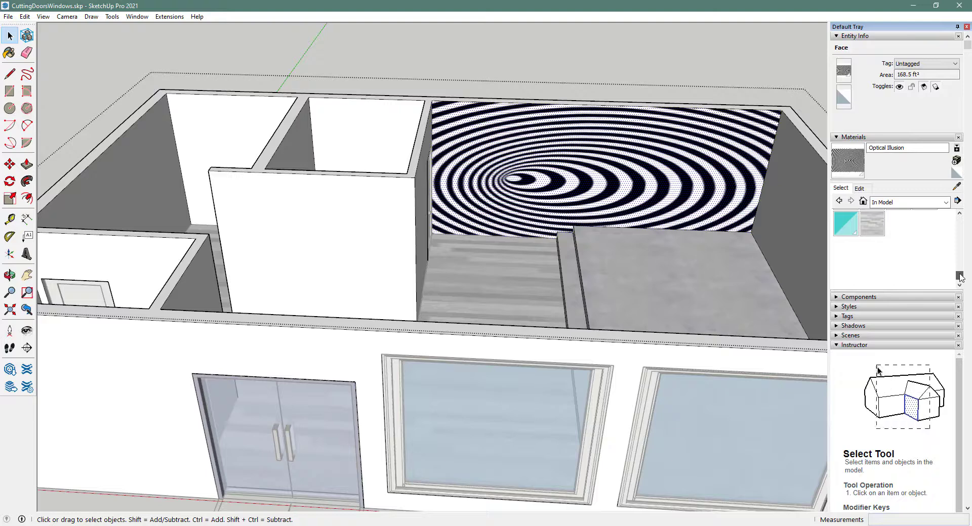
scroll(866, 237, "up", 3)
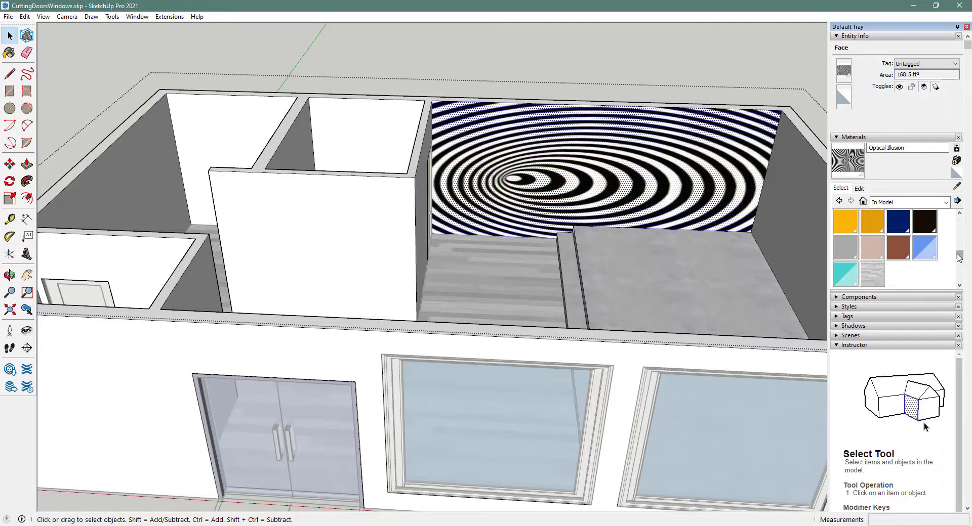
left_click_drag(959, 256, 959, 223)
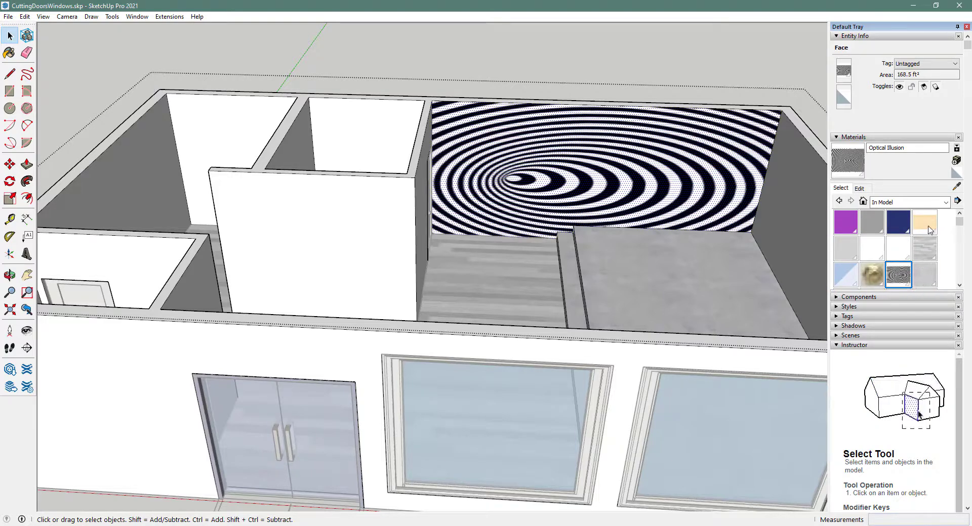
left_click(893, 204)
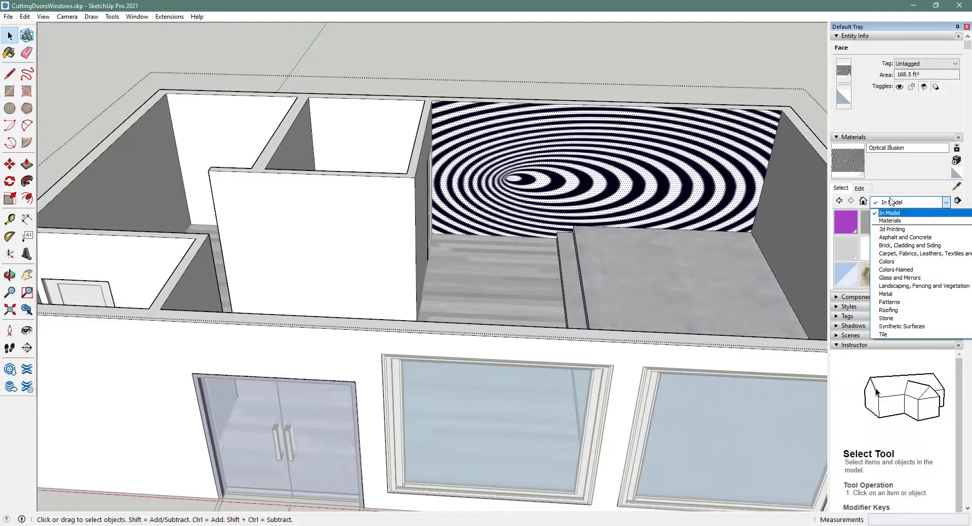
left_click(891, 201)
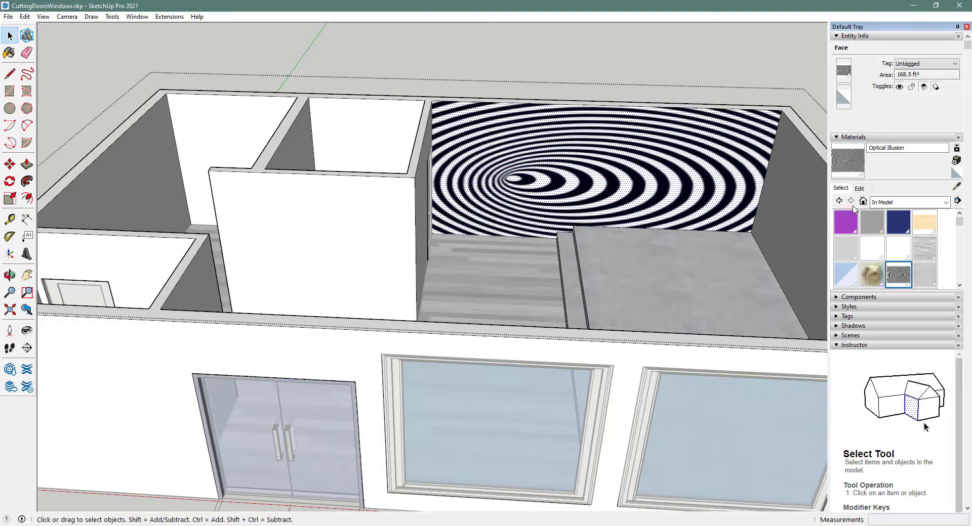